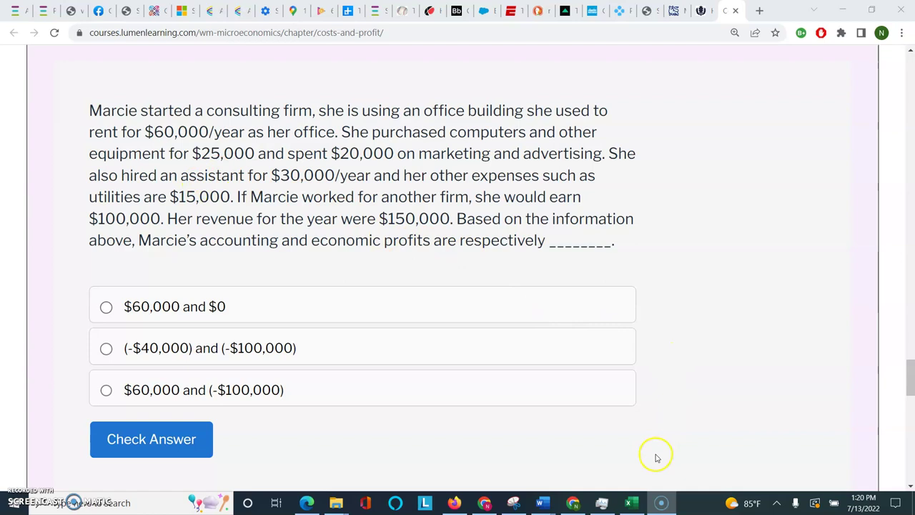
Switch to the Book1 workbook in Excel and review the profit, revenue and cost notes in rows 1 to 6
{"action": "mouse_move", "coordinate": [634, 506]}
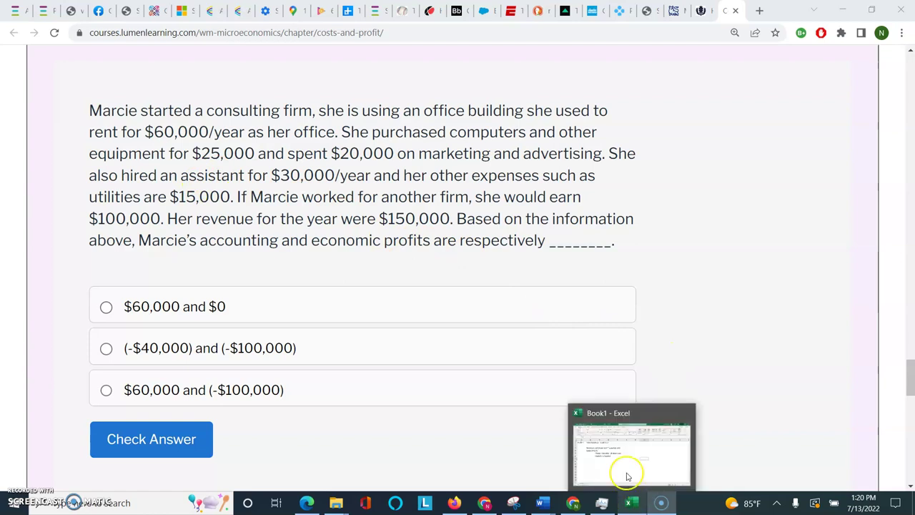
{"action": "left_click", "coordinate": [628, 461]}
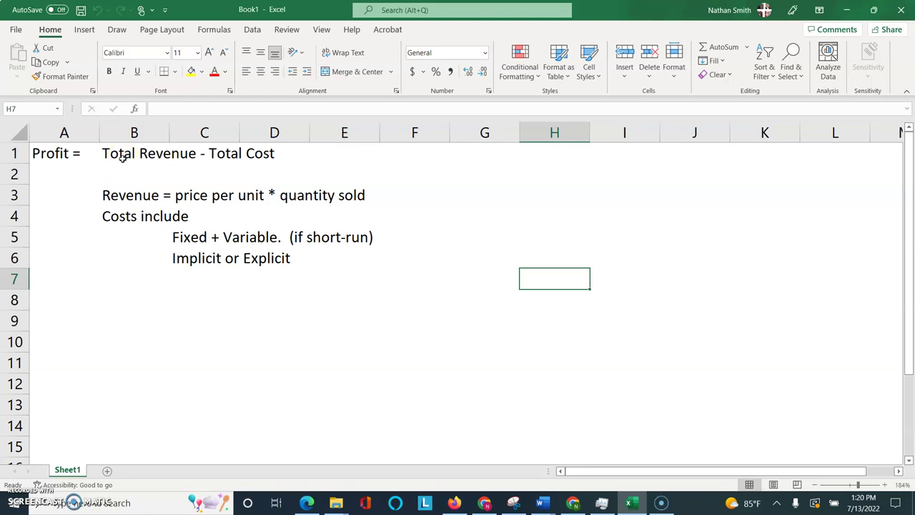
{"action": "left_click", "coordinate": [124, 184]}
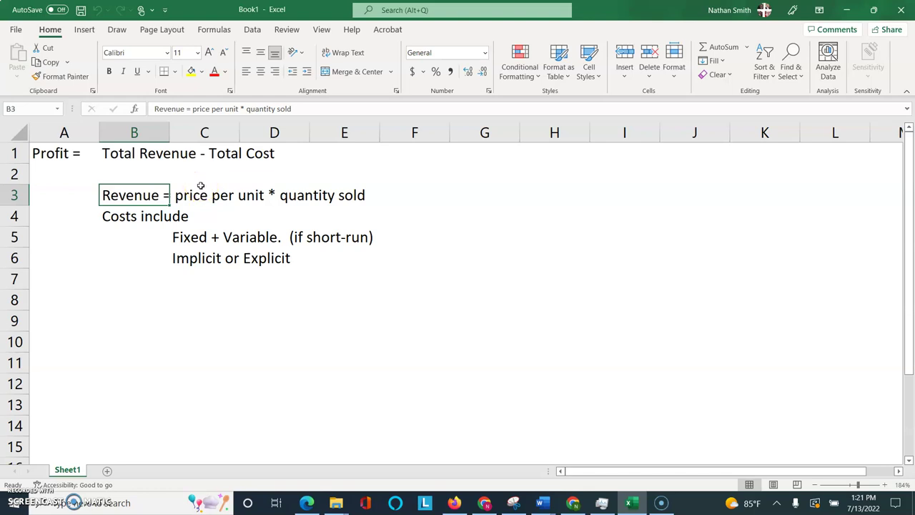
{"action": "left_click", "coordinate": [421, 201]}
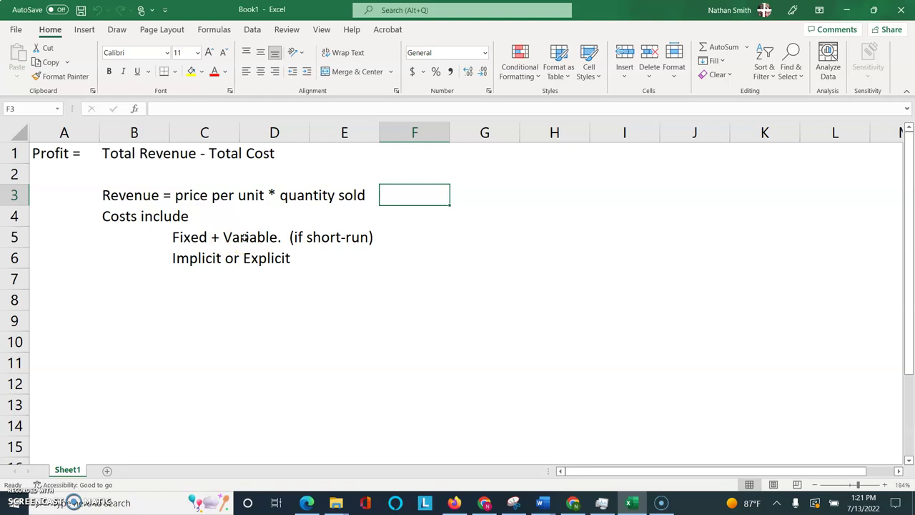
{"action": "left_click", "coordinate": [320, 236]}
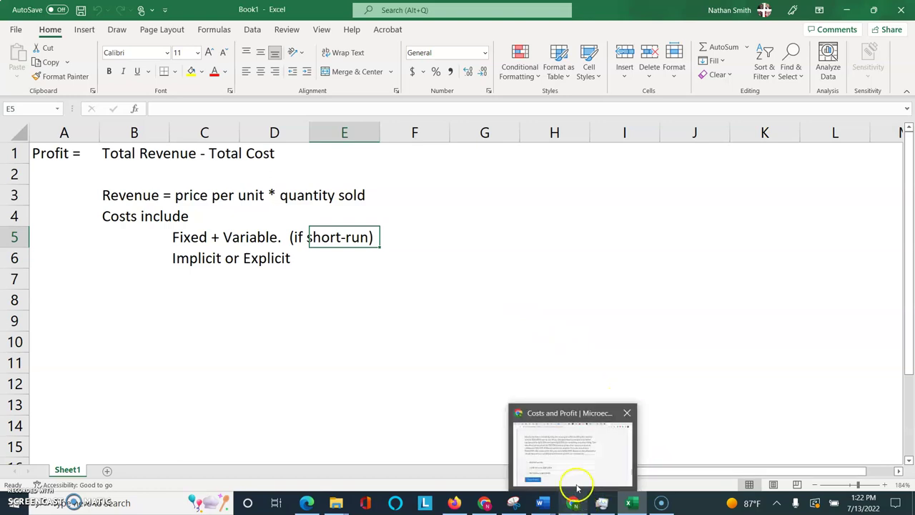
Consult the profit question in Chrome, then in Excel enter the heading Explicit in A8 and the label Computers in A10
{"action": "left_click", "coordinate": [577, 480]}
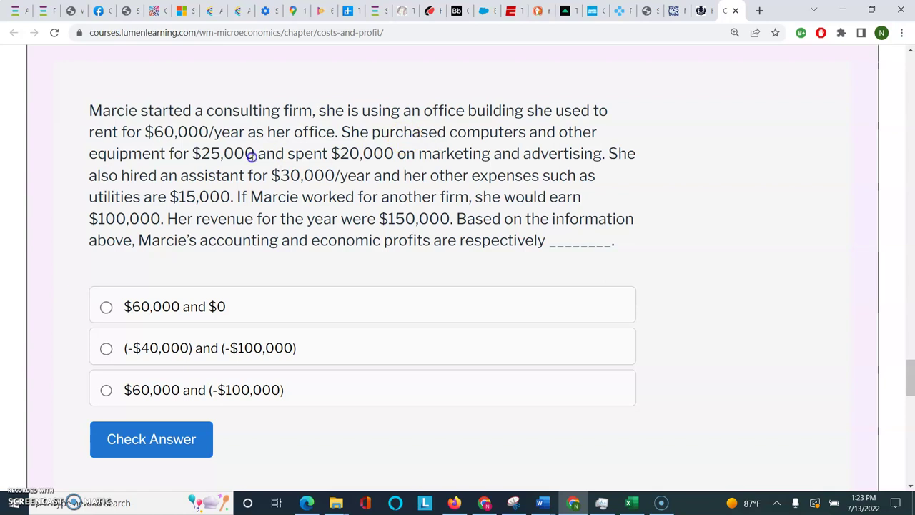
{"action": "mouse_move", "coordinate": [624, 502]}
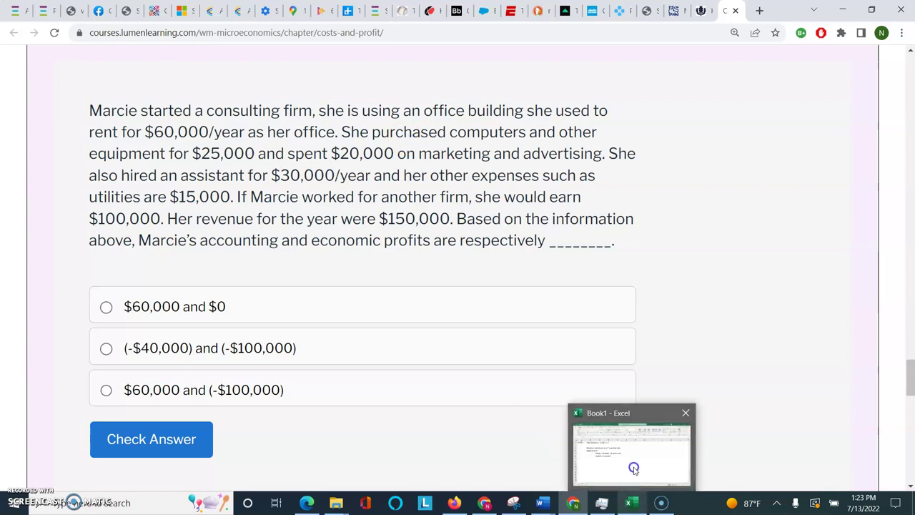
{"action": "left_click", "coordinate": [633, 465]}
{"action": "left_click", "coordinate": [102, 303]}
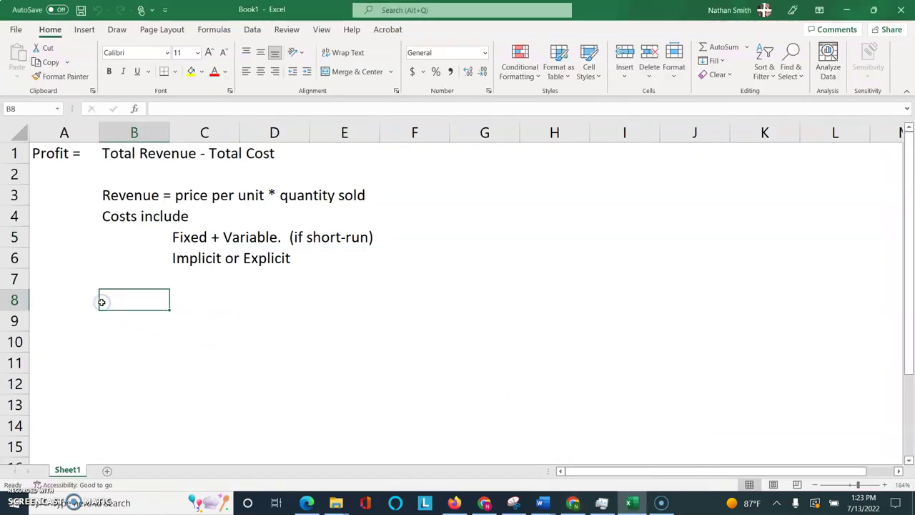
{"action": "left_click", "coordinate": [77, 300]}
{"action": "type", "text": "Explicit"}
{"action": "key", "text": "Return"}
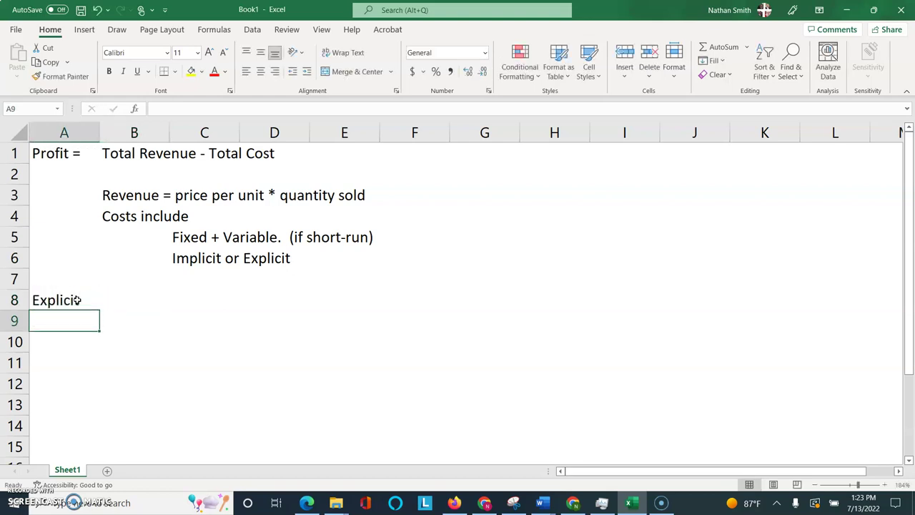
{"action": "key", "text": "Return"}
{"action": "type", "text": "Computer"}
{"action": "key", "text": "Tab"}
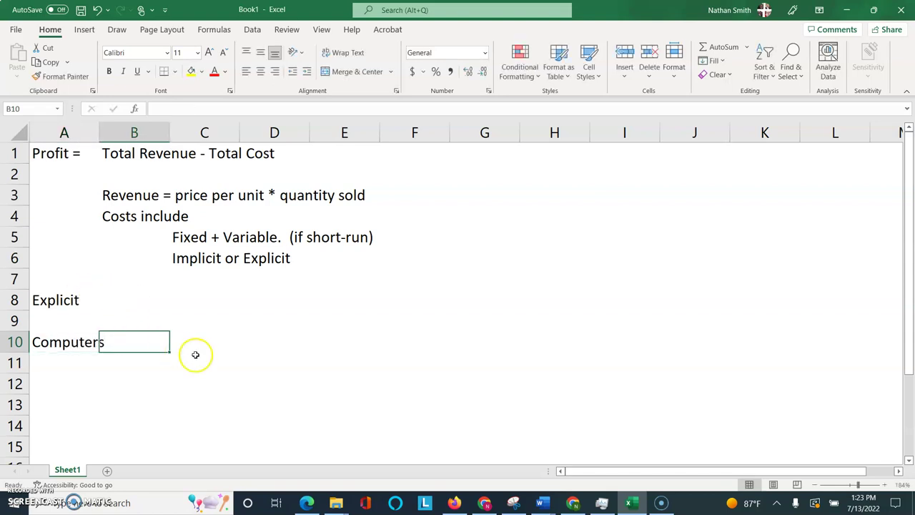
Look up the computer and equipment cost in the Chrome question and enter $25,000 in C10 of the Excel sheet
{"action": "mouse_move", "coordinate": [569, 506]}
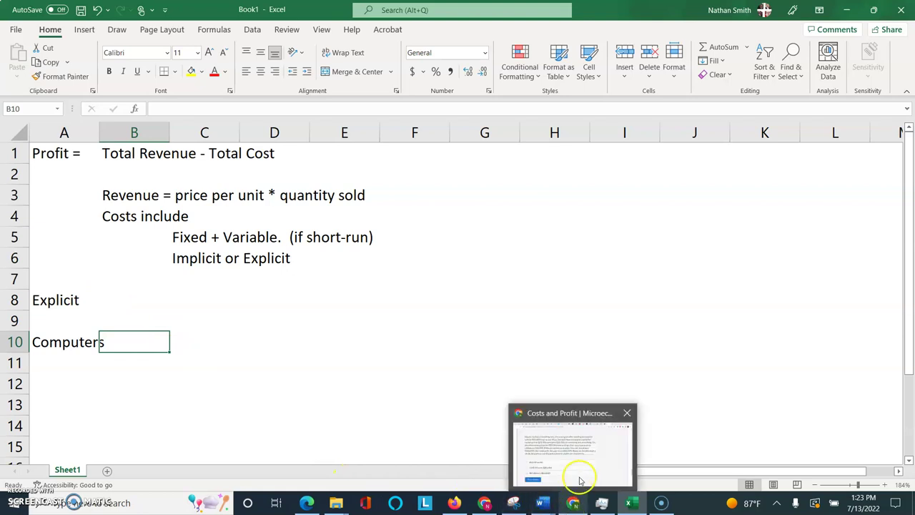
{"action": "left_click", "coordinate": [578, 475]}
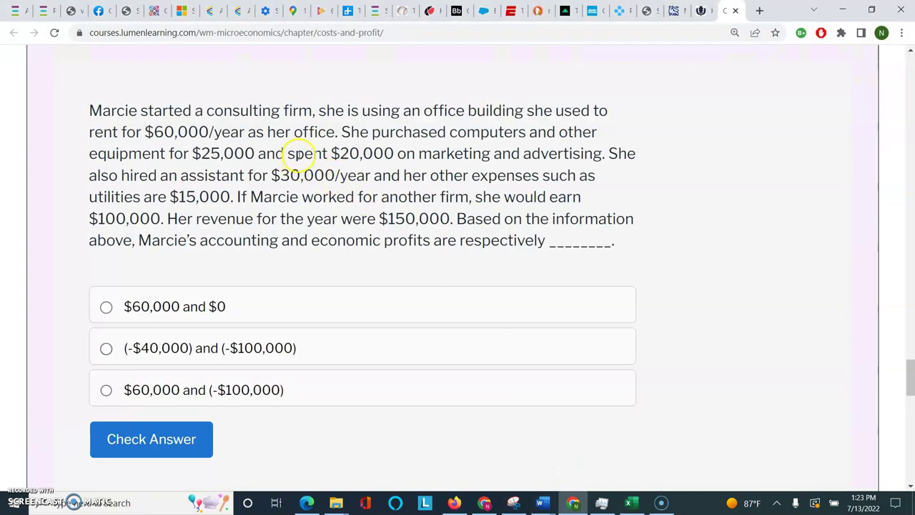
{"action": "mouse_move", "coordinate": [639, 496]}
{"action": "left_click", "coordinate": [645, 472]}
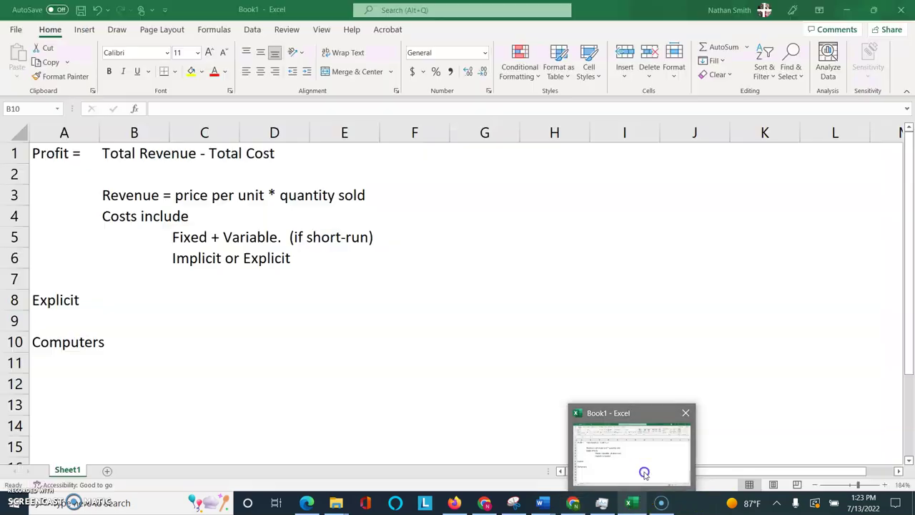
{"action": "left_click", "coordinate": [190, 343]}
{"action": "type", "text": "$25,000"}
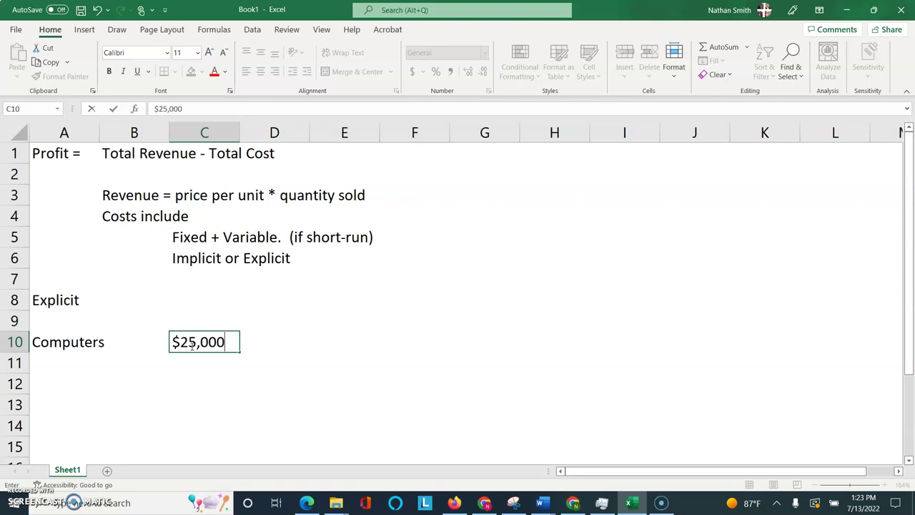
{"action": "key", "text": "Return"}
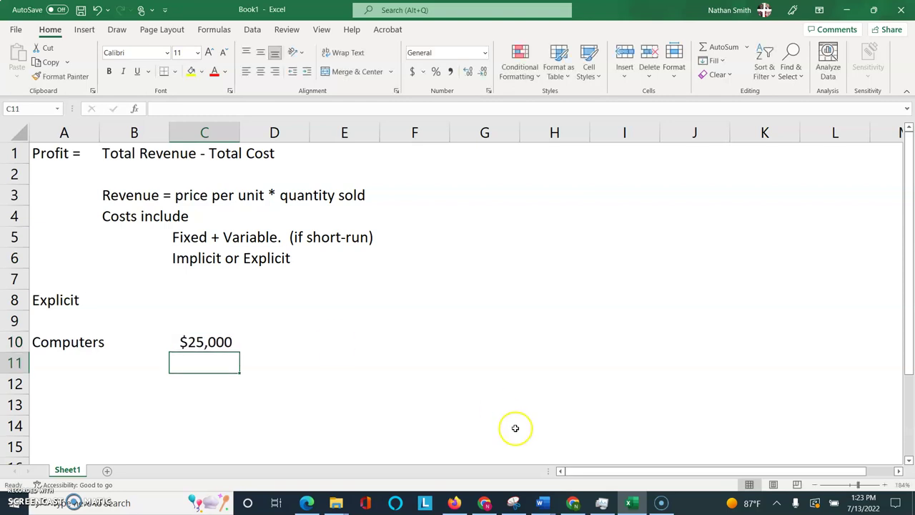
Check the next expense in the Chrome question and add the label Marketing/advertising in A11 of the Excel sheet
{"action": "mouse_move", "coordinate": [573, 502]}
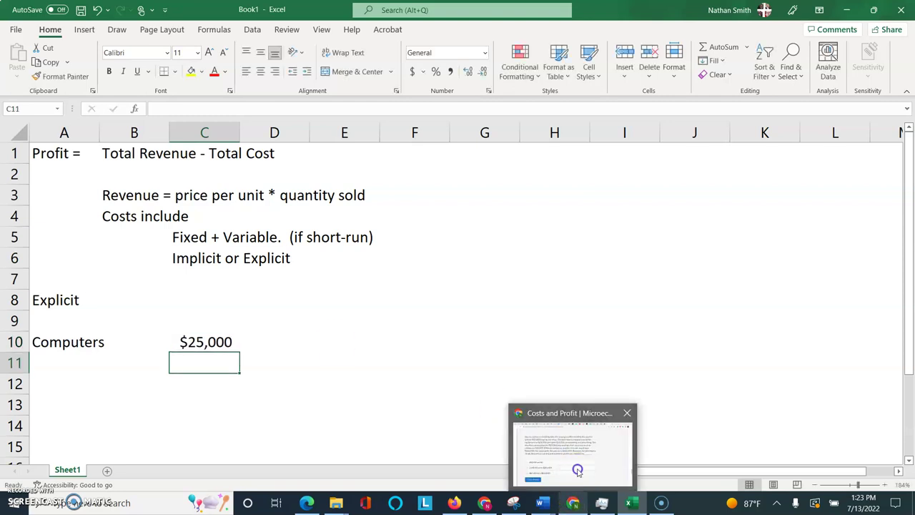
{"action": "left_click", "coordinate": [577, 466]}
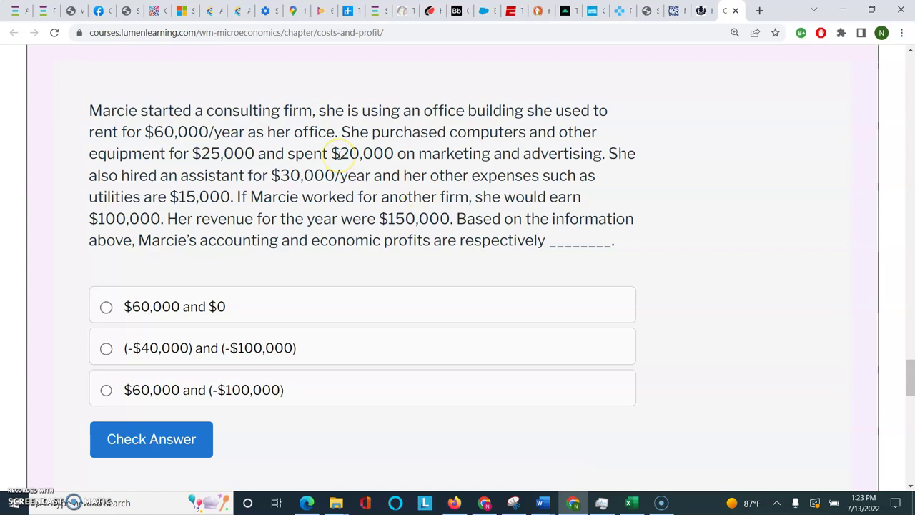
{"action": "mouse_move", "coordinate": [636, 505]}
{"action": "left_click", "coordinate": [635, 472]}
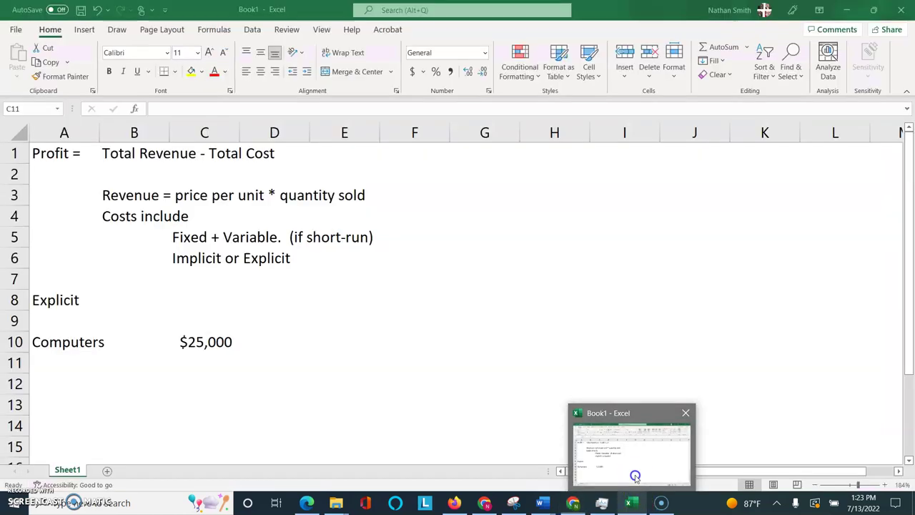
{"action": "left_click", "coordinate": [77, 362]}
{"action": "type", "text": "Mari"}
{"action": "type", "text": "keting"}
{"action": "type", "text": "/adverist"}
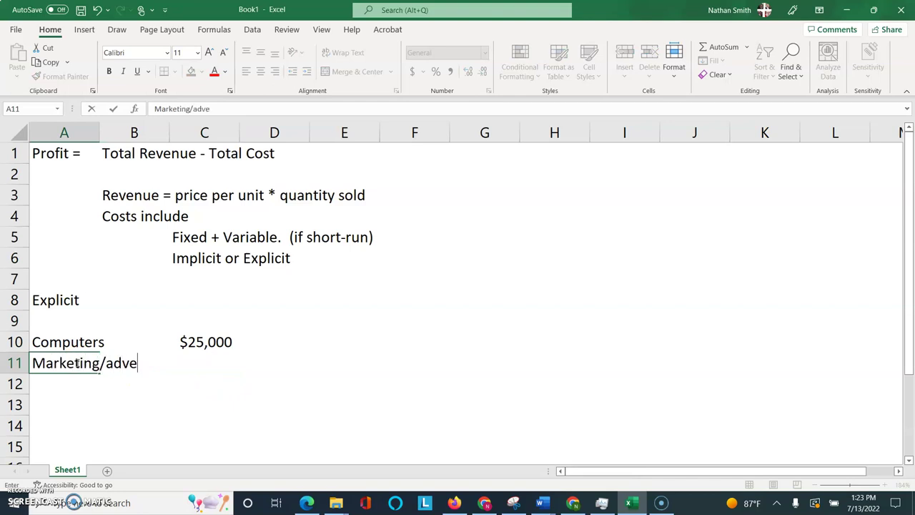
{"action": "key", "text": "BackSpace"}
{"action": "key", "text": "BackSpace"}
{"action": "key", "text": "BackSpace"}
{"action": "type", "text": "tising"}
{"action": "key", "text": "Tab"}
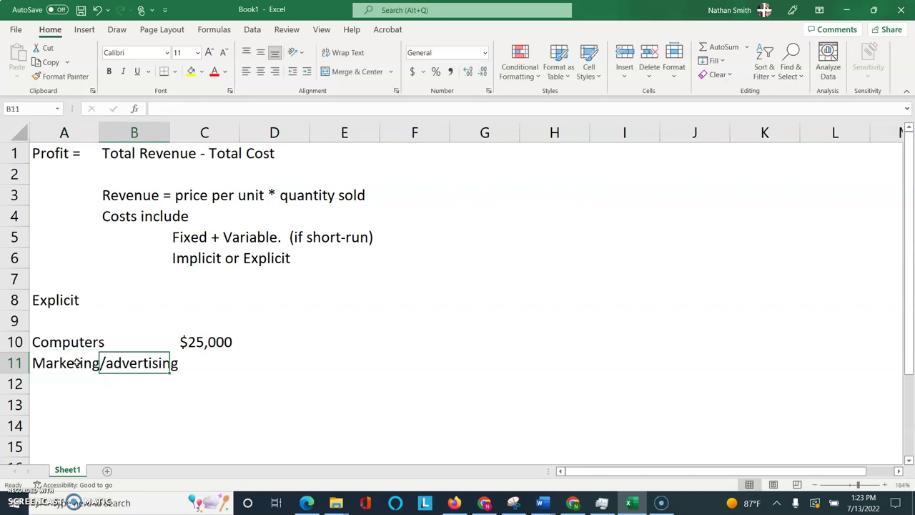
Enter $20,000 in C11 for marketing and widen column B so the full label fits
{"action": "left_click", "coordinate": [201, 366]}
{"action": "type", "text": "$20,000"}
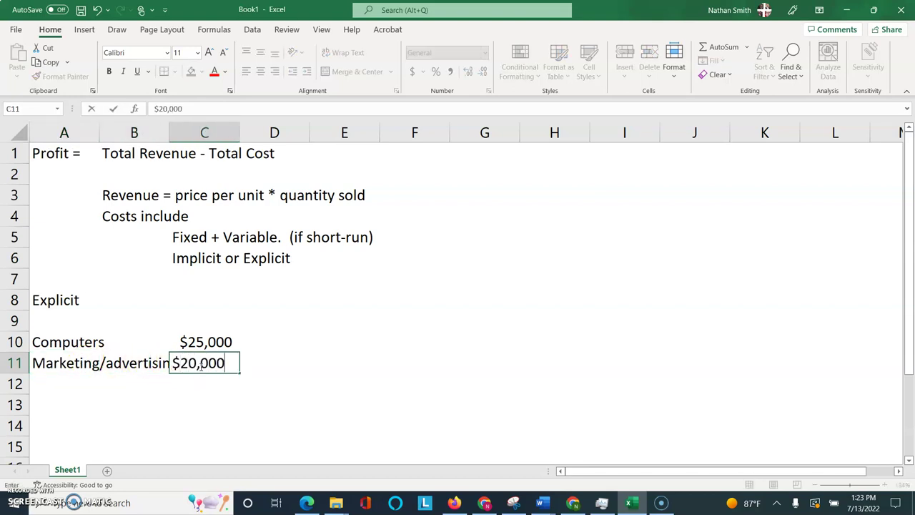
{"action": "key", "text": "Return"}
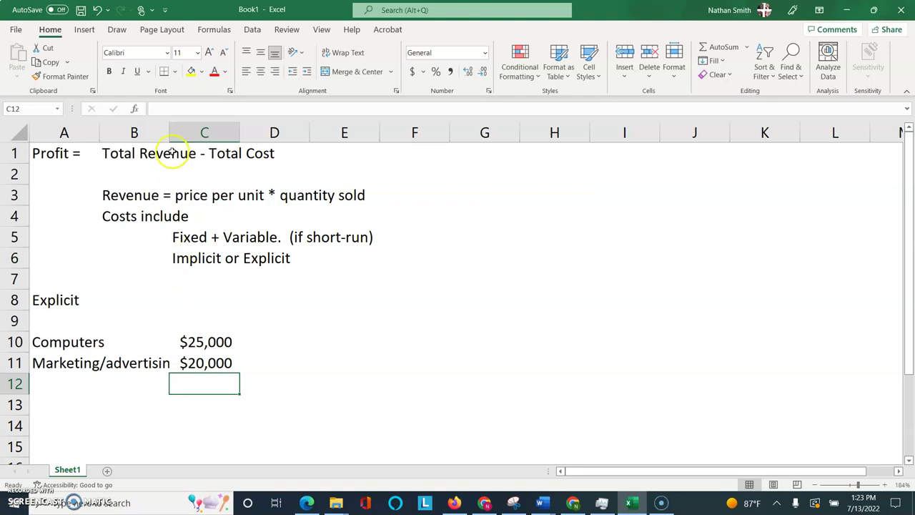
{"action": "left_click_drag", "start_coordinate": [170, 133], "coordinate": [200, 133]}
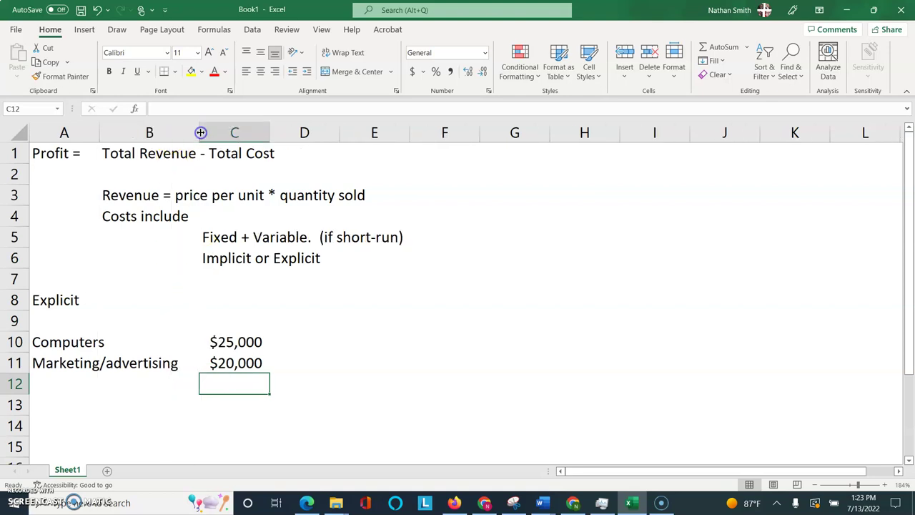
Add the column heading "Fixed or variable?" in D9 above the cost rows
{"action": "left_click", "coordinate": [327, 309]}
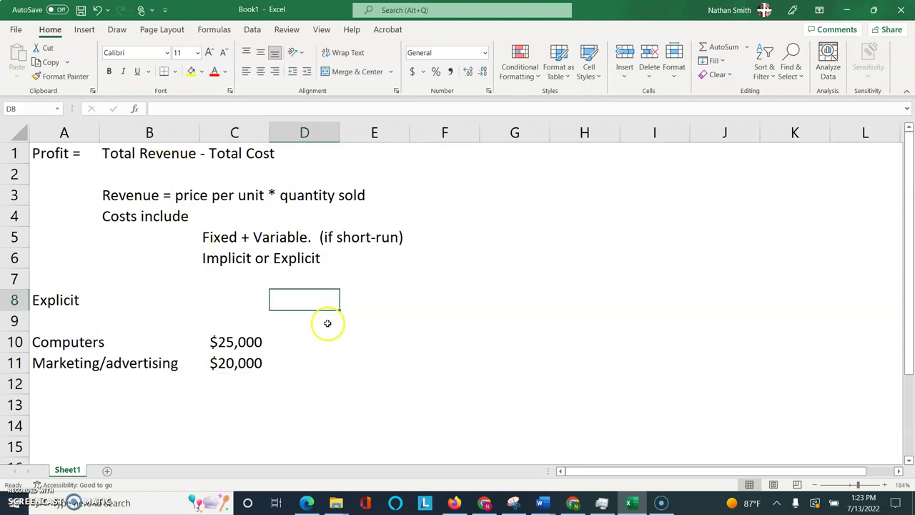
{"action": "left_click", "coordinate": [328, 321]}
{"action": "type", "text": "Fixed or variable?"}
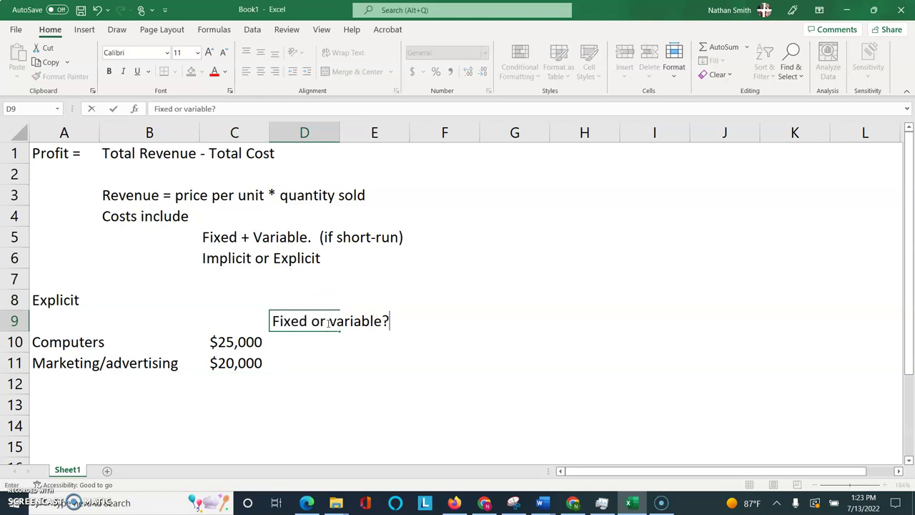
{"action": "key", "text": "Return"}
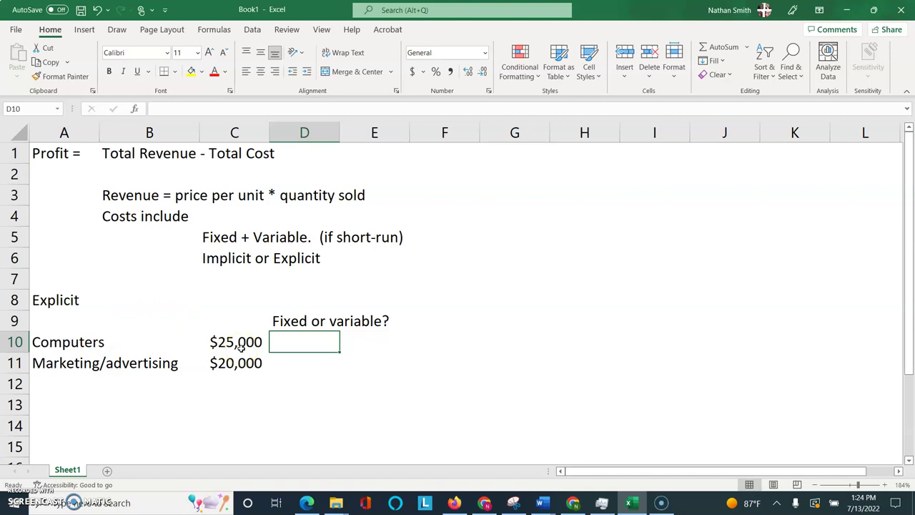
Classify the computers and marketing/advertising costs as Fixed in D10 and D11
{"action": "type", "text": "Fixed"}
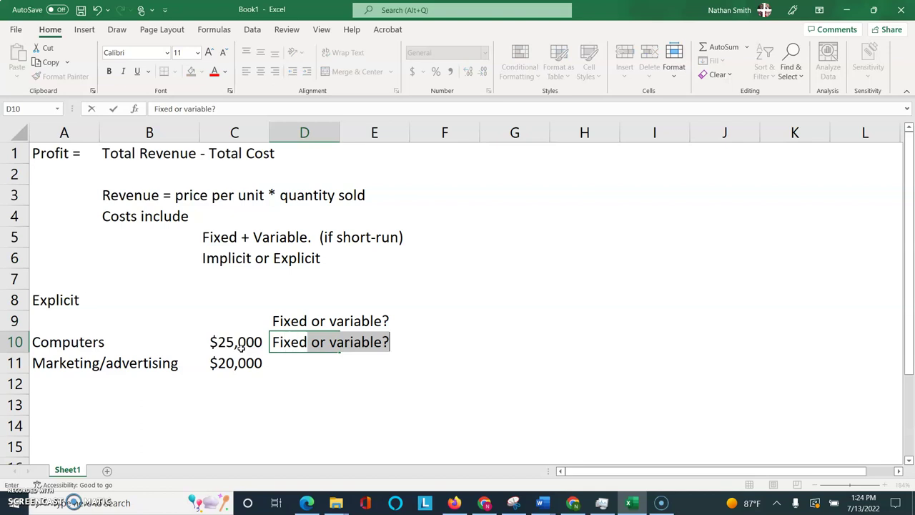
{"action": "key", "text": "Delete"}
{"action": "key", "text": "Return"}
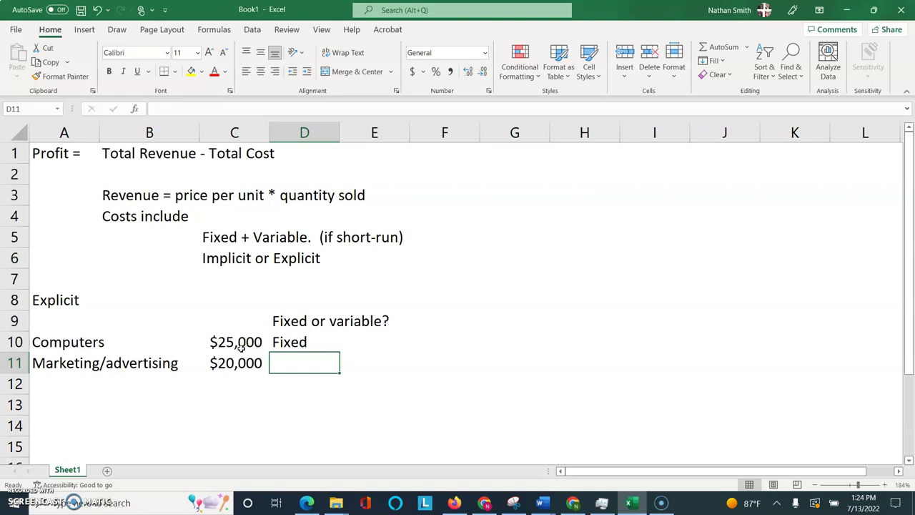
{"action": "type", "text": "Fixed"}
{"action": "key", "text": "Return"}
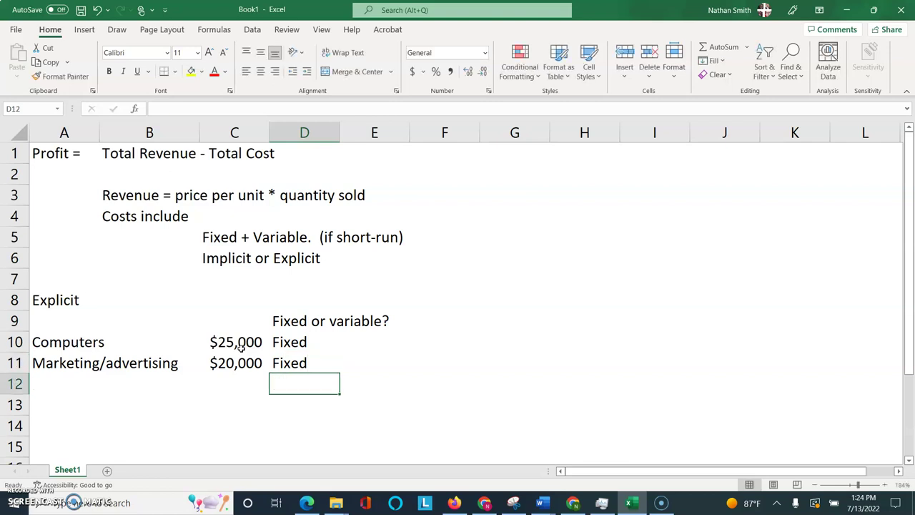
Add the label Utilities in A12 below the marketing row
{"action": "left_click", "coordinate": [77, 384]}
{"action": "type", "text": "Uti"}
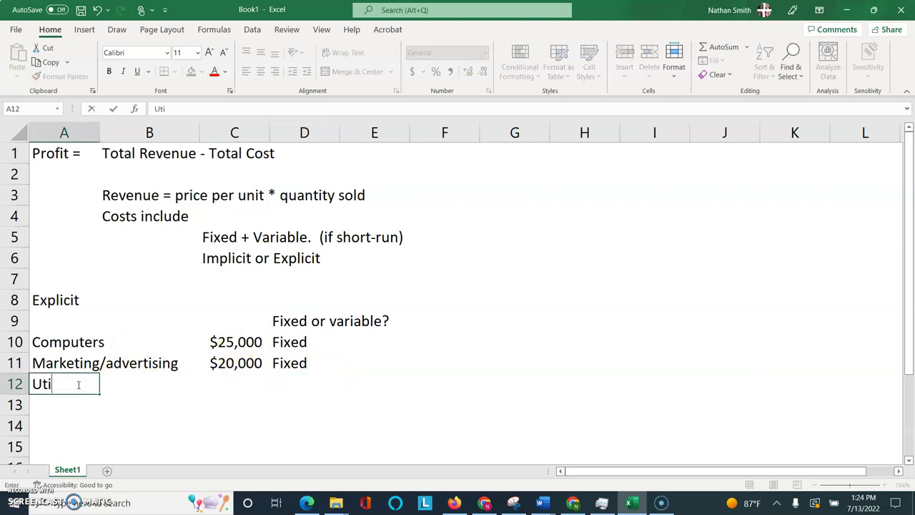
{"action": "type", "text": "lities"}
{"action": "key", "text": "Tab"}
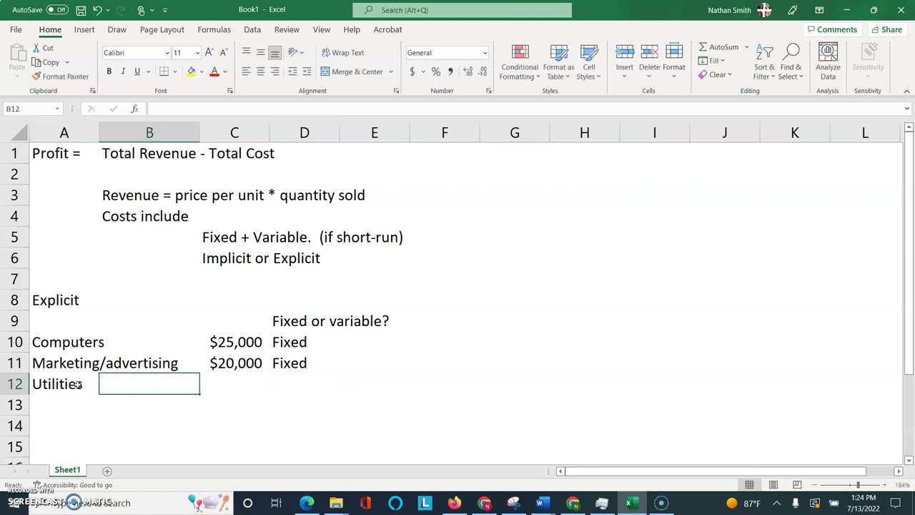
Check the utilities expense in the Chrome question, return to Excel and enter $15,000 in C12
{"action": "key", "text": "Tab"}
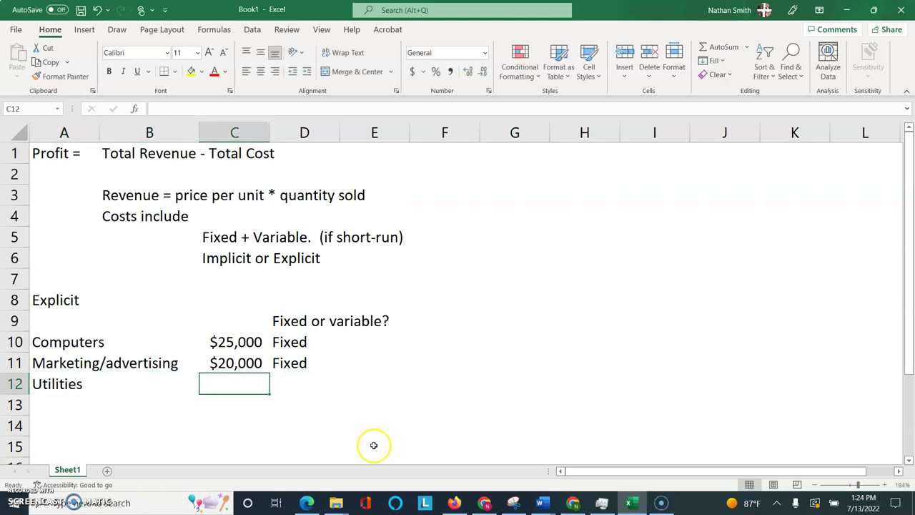
{"action": "left_click", "coordinate": [564, 461]}
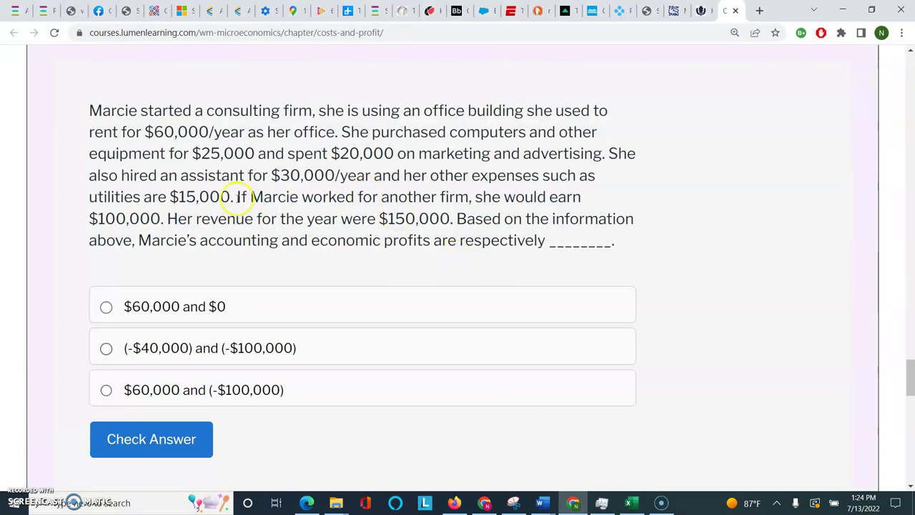
{"action": "mouse_move", "coordinate": [633, 499]}
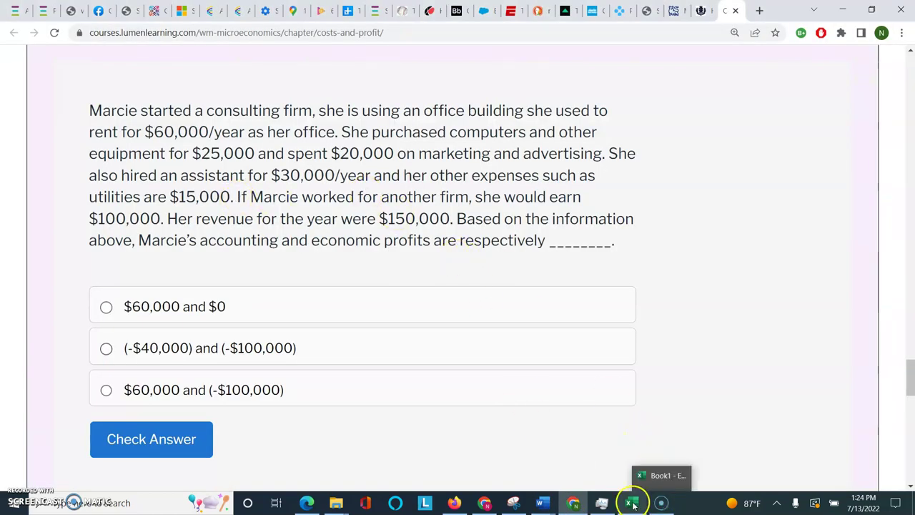
{"action": "left_click", "coordinate": [637, 448]}
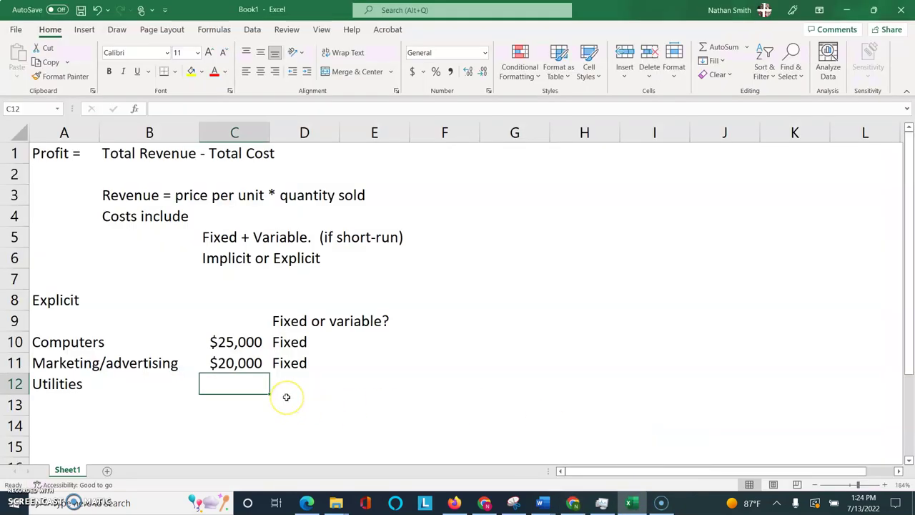
{"action": "type", "text": "$15,000"}
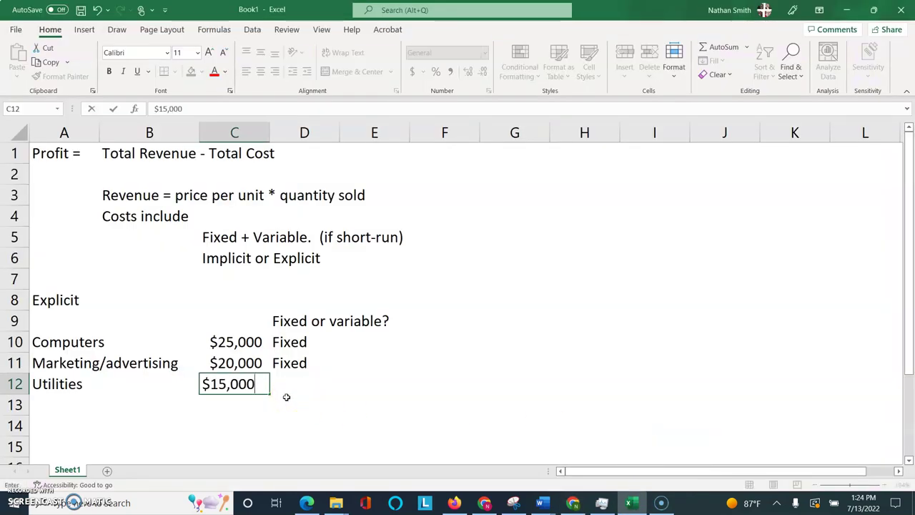
{"action": "key", "text": "Tab"}
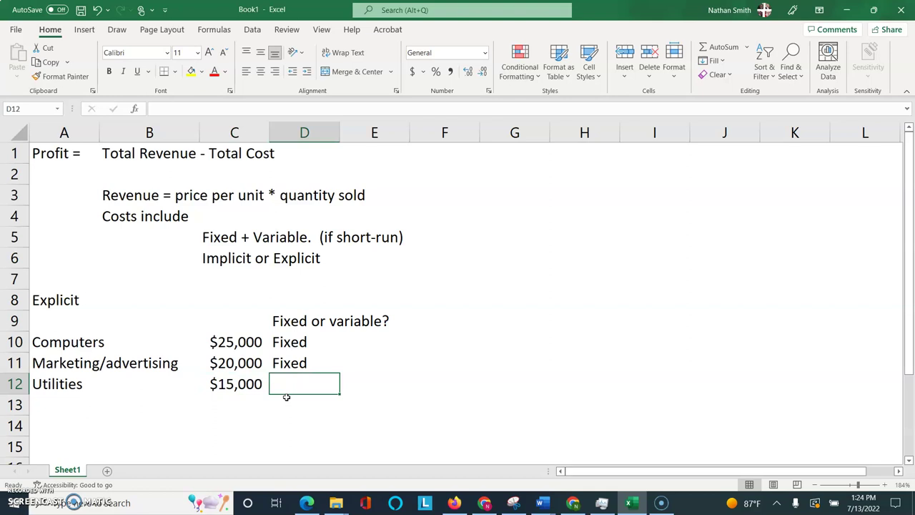
Classify the utilities cost as "Fixed or variable" in D12
{"action": "type", "text": "Fixed or v"}
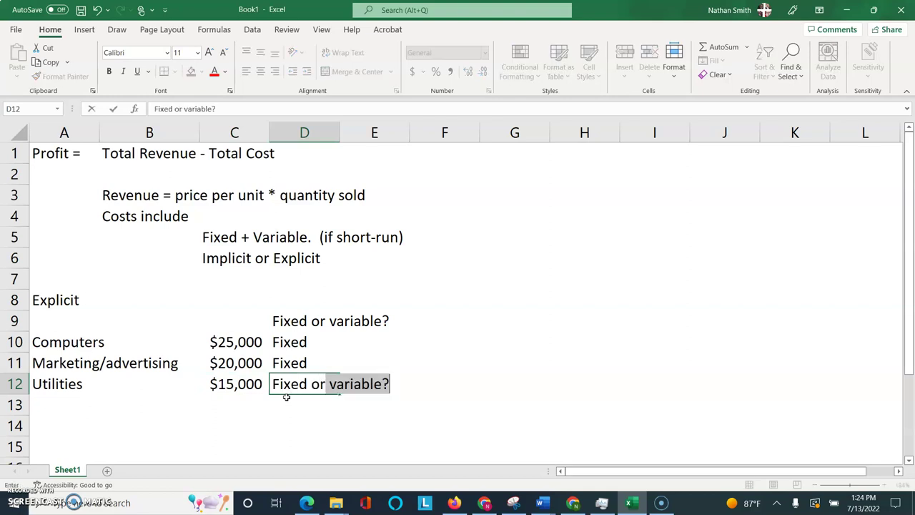
{"action": "type", "text": "ariable"}
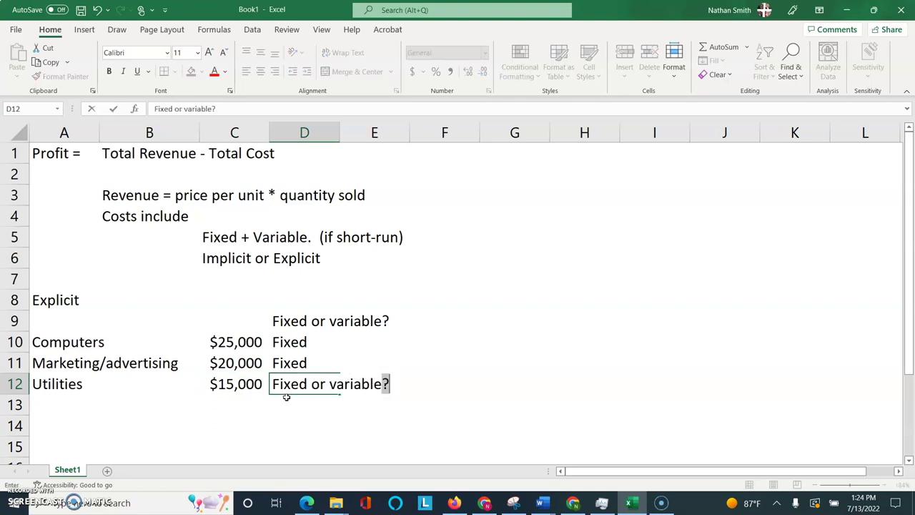
{"action": "key", "text": "BackSpace"}
{"action": "key", "text": "Return"}
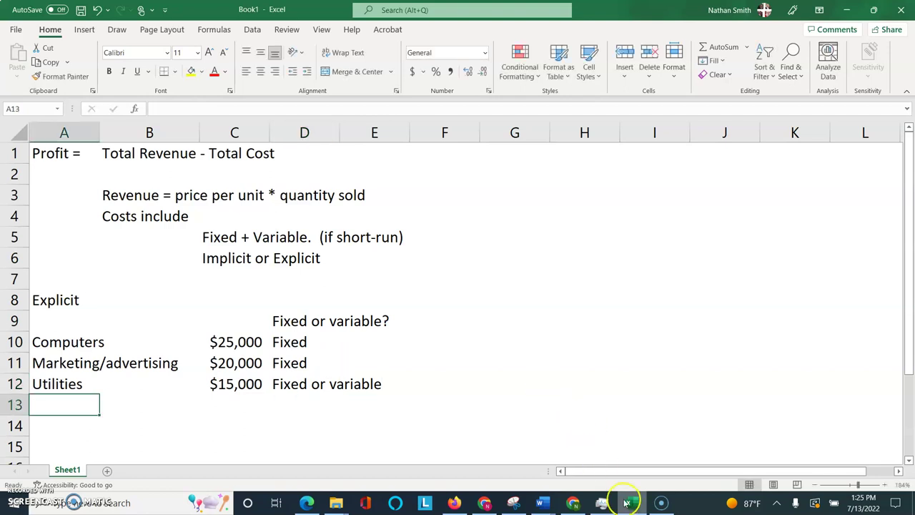
Check the assistant's pay in the Chrome question, then add a Wages row in Excel with the label in A13 and $30,000 in C13
{"action": "left_click", "coordinate": [576, 504]}
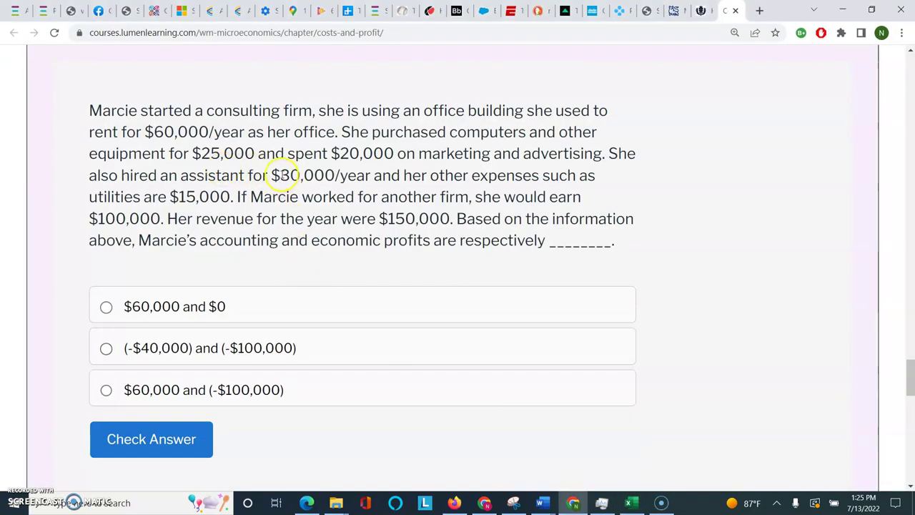
{"action": "mouse_move", "coordinate": [632, 498]}
{"action": "left_click", "coordinate": [632, 476]}
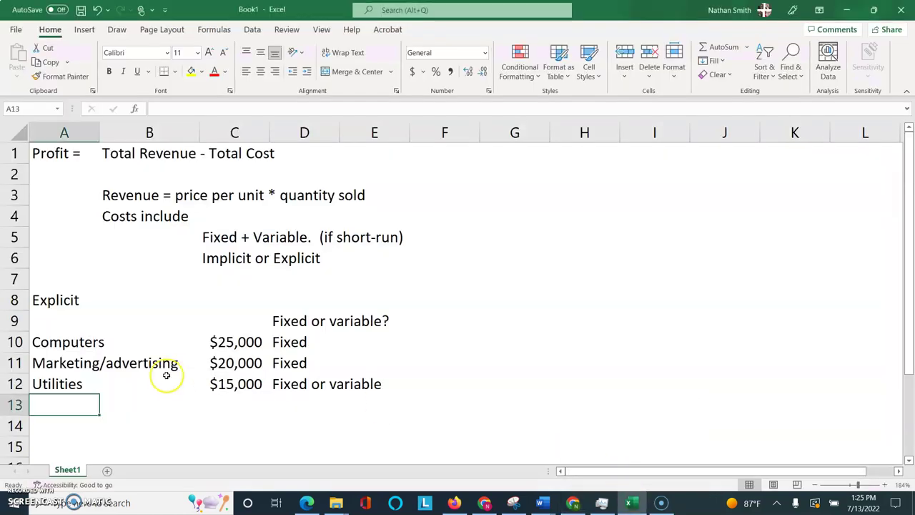
{"action": "type", "text": "Wages"}
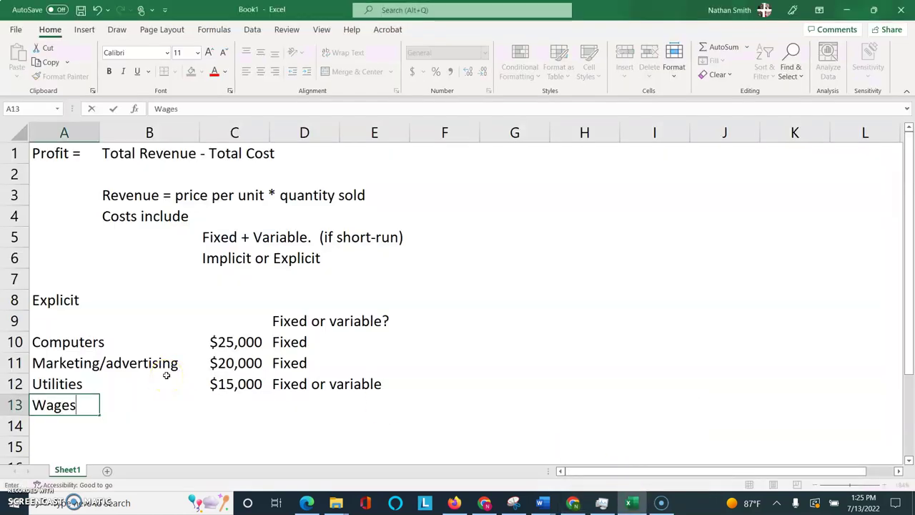
{"action": "key", "text": "Tab"}
{"action": "key", "text": "Tab"}
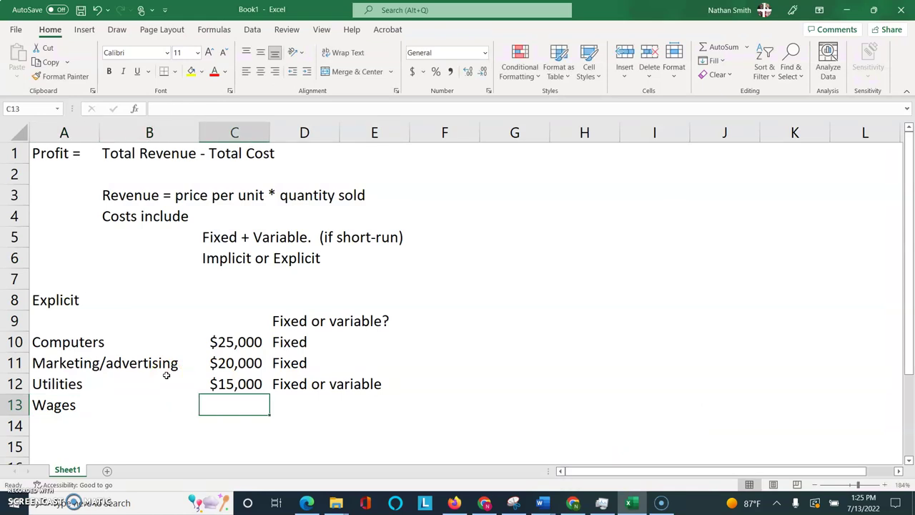
{"action": "type", "text": "$30,000"}
{"action": "key", "text": "Tab"}
Classify the wages cost as Variable in D13
{"action": "type", "text": "Fixed"}
{"action": "key", "text": "BackSpace"}
{"action": "key", "text": "BackSpace"}
{"action": "key", "text": "BackSpace"}
{"action": "type", "text": "Variable"}
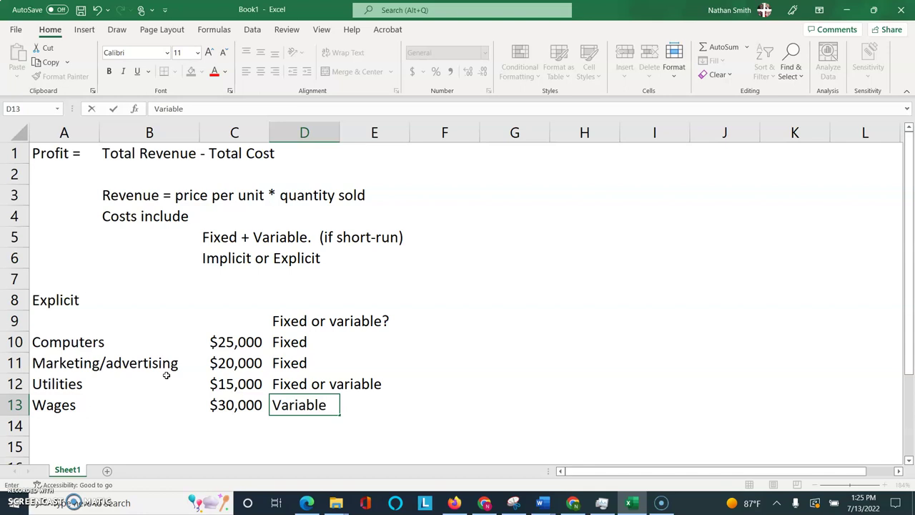
{"action": "key", "text": "Return"}
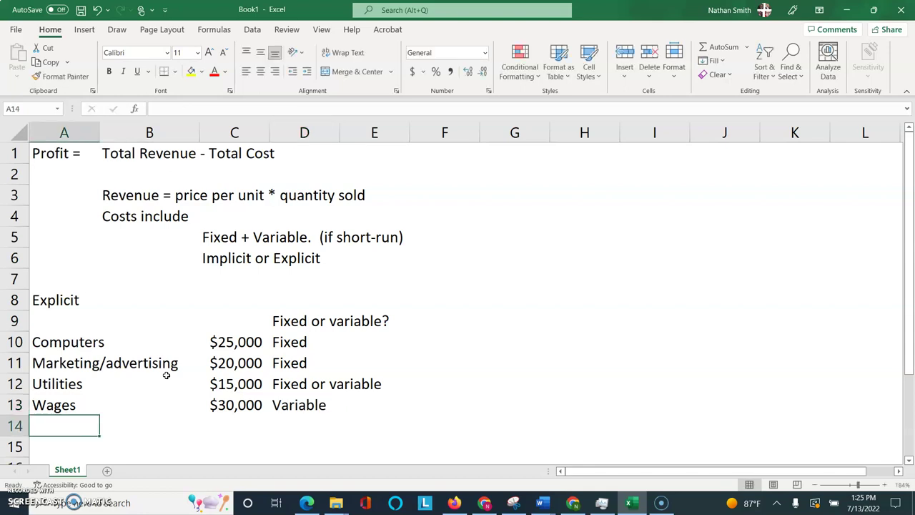
Add an indented Total label in A14 and sum the explicit costs C10:C13 in C14
{"action": "double_click", "coordinate": [72, 428]}
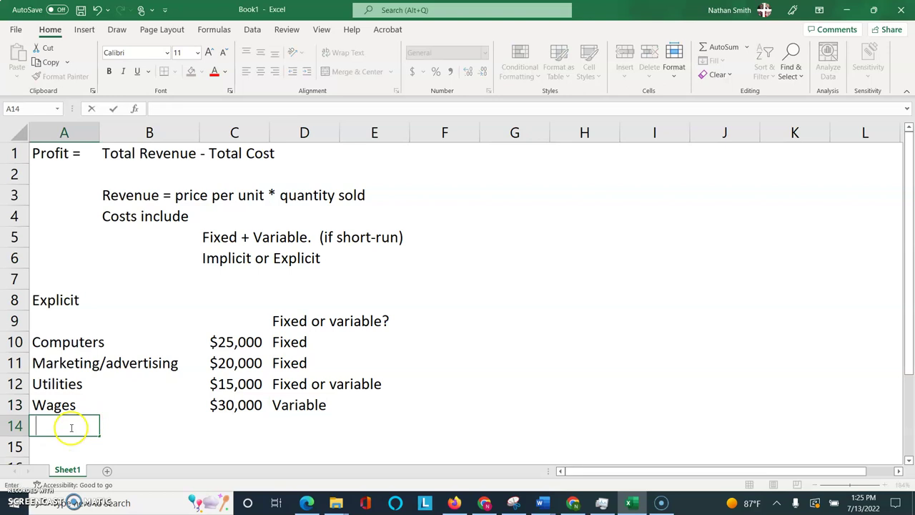
{"action": "type", "text": "Total"}
{"action": "key", "text": "Tab"}
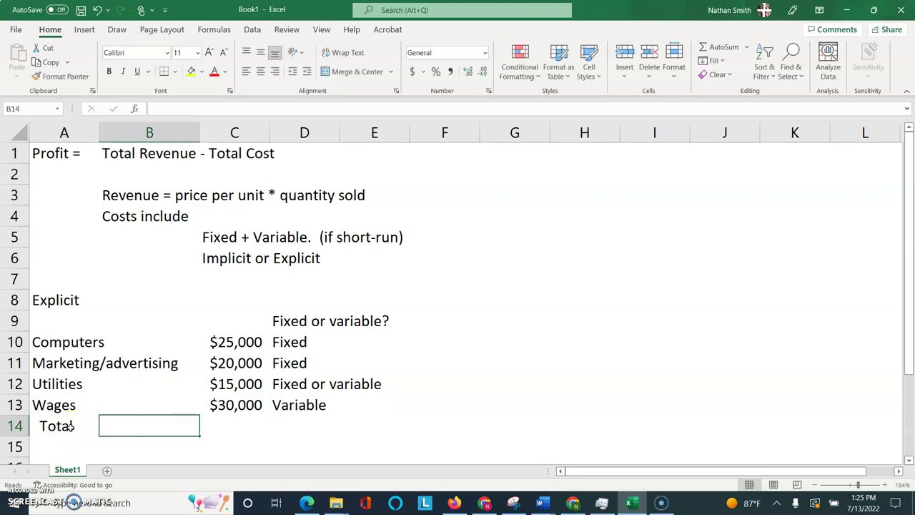
{"action": "key", "text": "Tab"}
{"action": "type", "text": "=sum("}
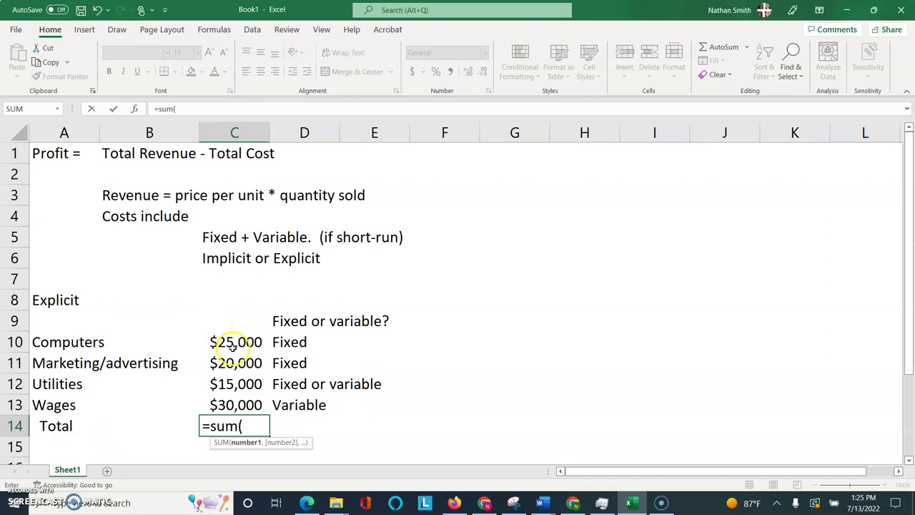
{"action": "left_click_drag", "start_coordinate": [232, 346], "coordinate": [237, 402]}
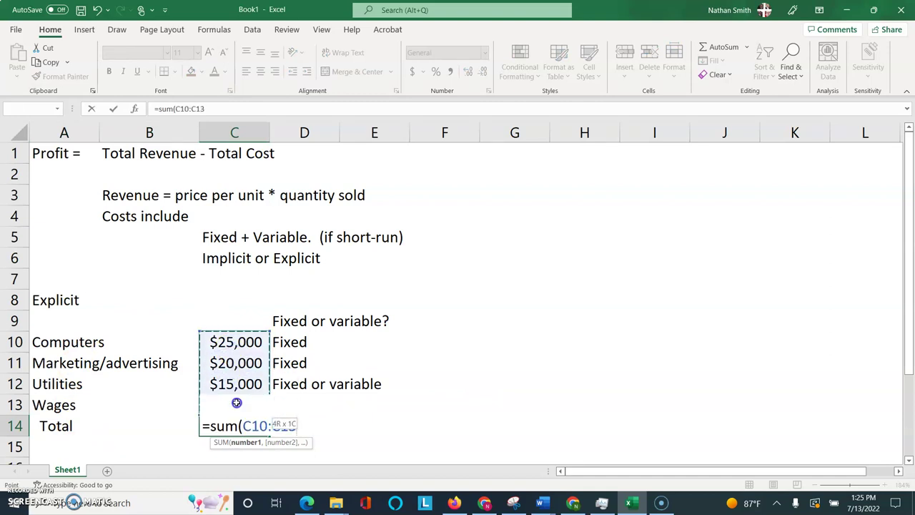
{"action": "type", "text": ")"}
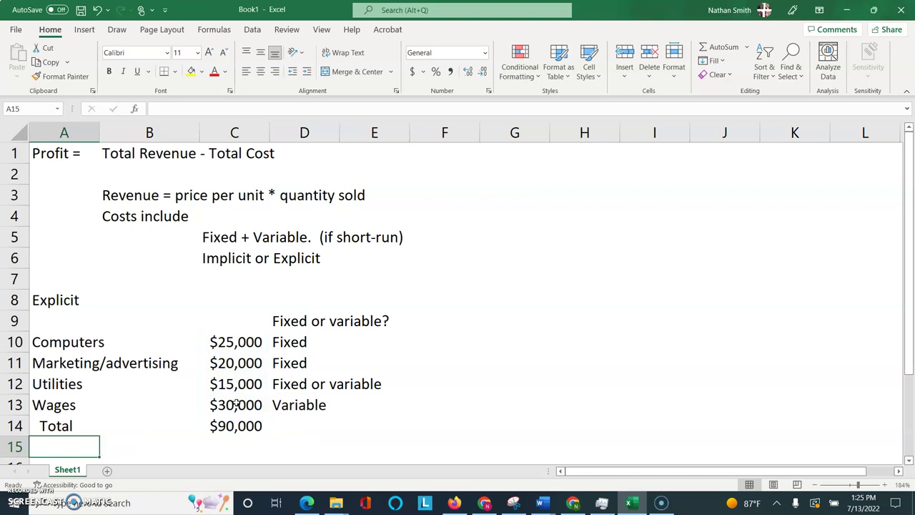
{"action": "left_click", "coordinate": [249, 425]}
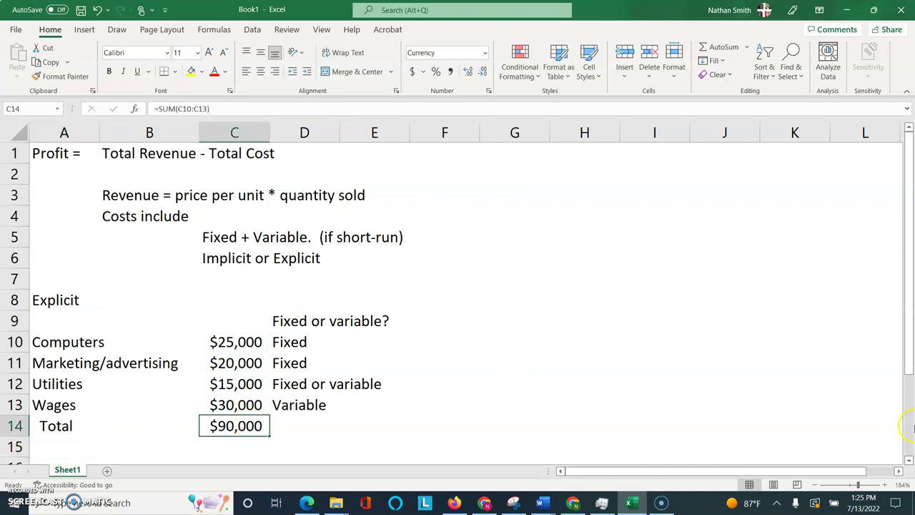
Add a Revenue label in A16 with $150,000 in C16, and widen column C so the amount fits
{"action": "left_click", "coordinate": [908, 460]}
{"action": "left_click", "coordinate": [909, 460]}
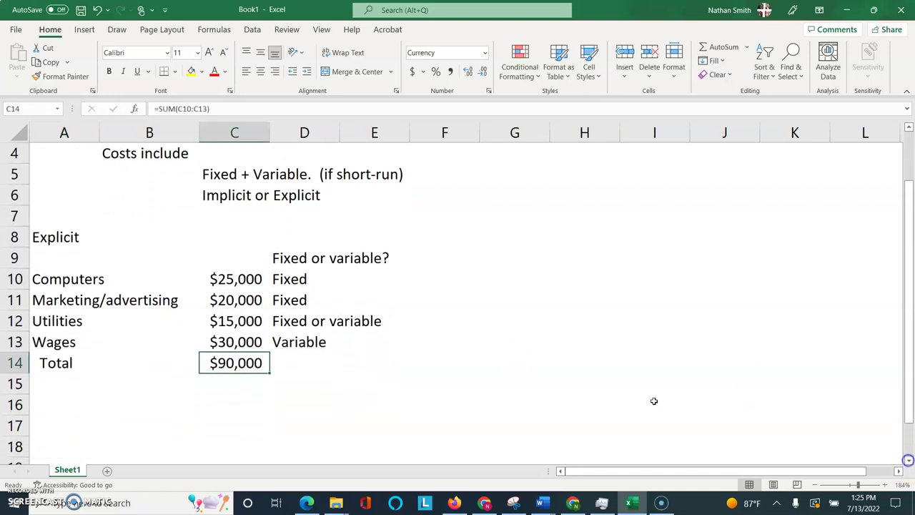
{"action": "left_click", "coordinate": [63, 391]}
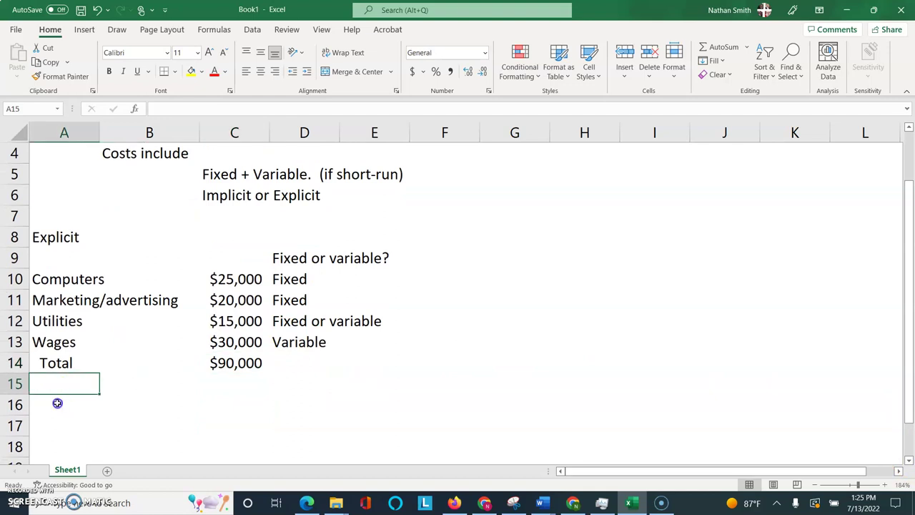
{"action": "left_click", "coordinate": [57, 401]}
{"action": "type", "text": "Revenue"}
{"action": "key", "text": "Tab"}
{"action": "key", "text": "Tab"}
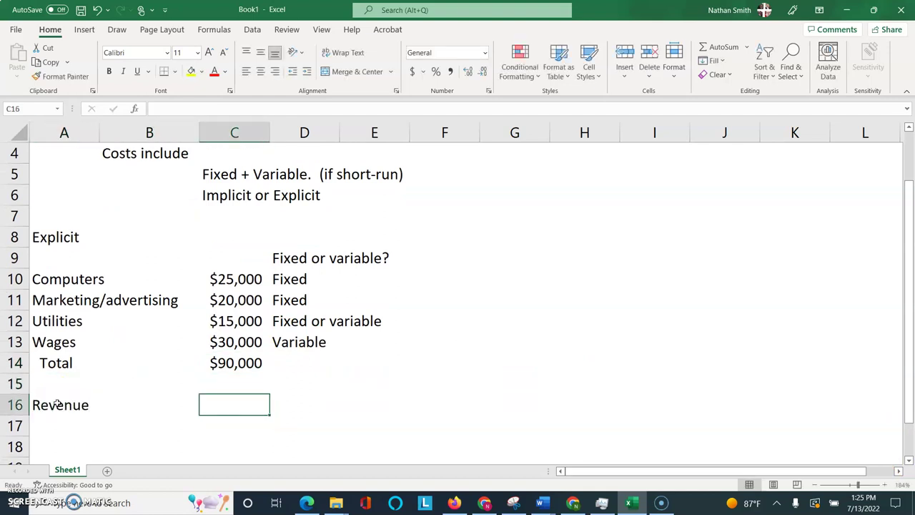
{"action": "type", "text": "$150,000"}
{"action": "key", "text": "Return"}
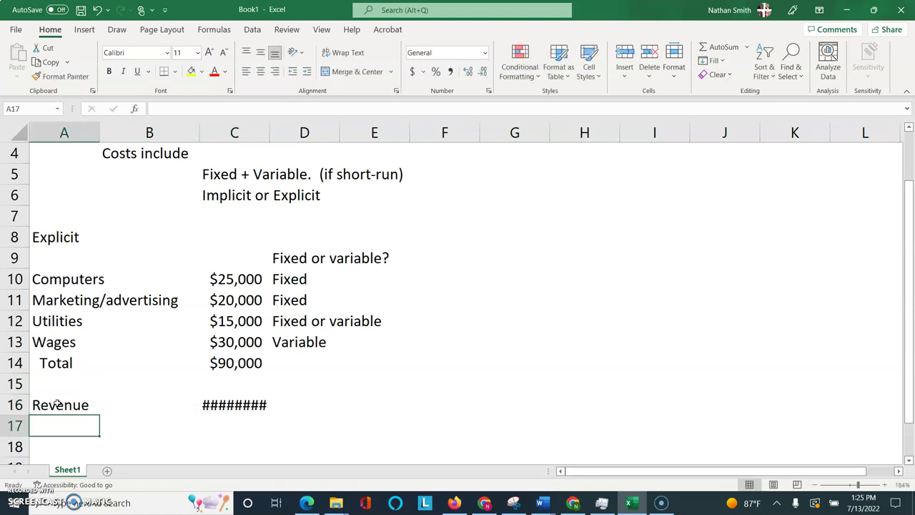
{"action": "left_click_drag", "start_coordinate": [270, 134], "coordinate": [309, 142]}
Write "Accounting Profit = Total Revenue - Explicit costs" in A18
{"action": "left_click", "coordinate": [79, 427]}
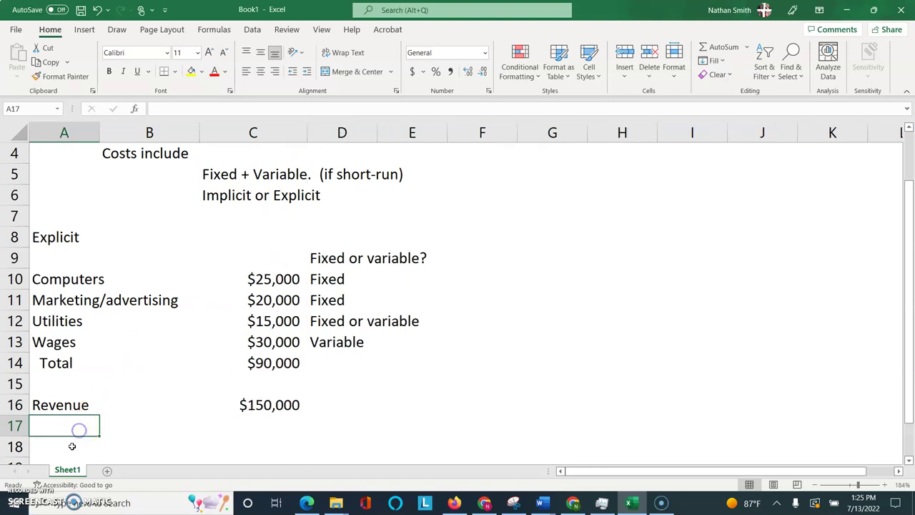
{"action": "left_click", "coordinate": [71, 446]}
{"action": "type", "text": "Accounting Profit = Total Revne"}
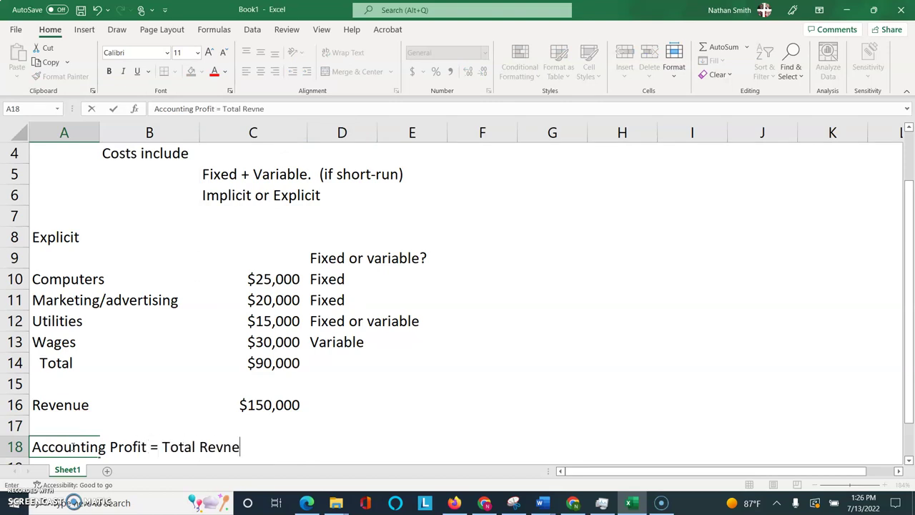
{"action": "key", "text": "BackSpace"}
{"action": "key", "text": "BackSpace"}
{"action": "type", "text": "enue - Explicit costs"}
{"action": "key", "text": "Tab"}
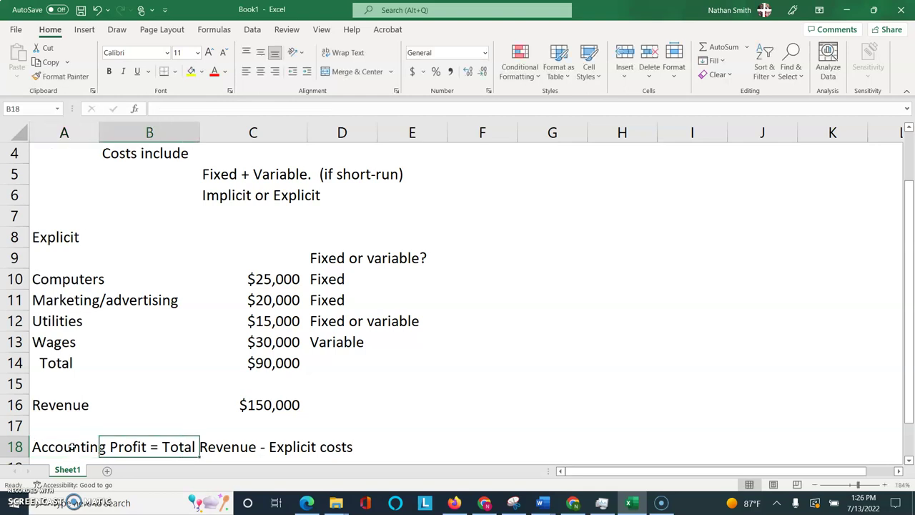
Calculate the accounting profit in C19 with the formula =C16-C14
{"action": "left_click", "coordinate": [903, 460]}
{"action": "left_click", "coordinate": [902, 459]}
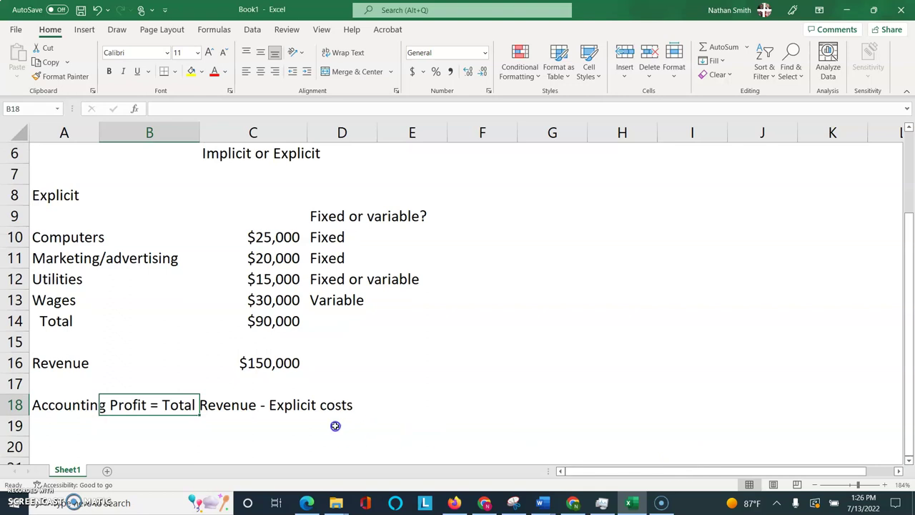
{"action": "left_click", "coordinate": [293, 421]}
{"action": "type", "text": "="}
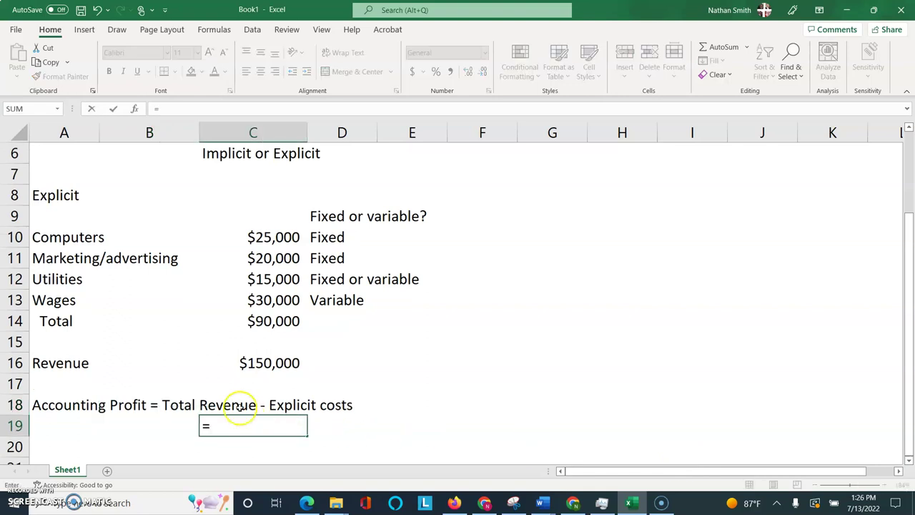
{"action": "left_click", "coordinate": [253, 366]}
{"action": "type", "text": "-"}
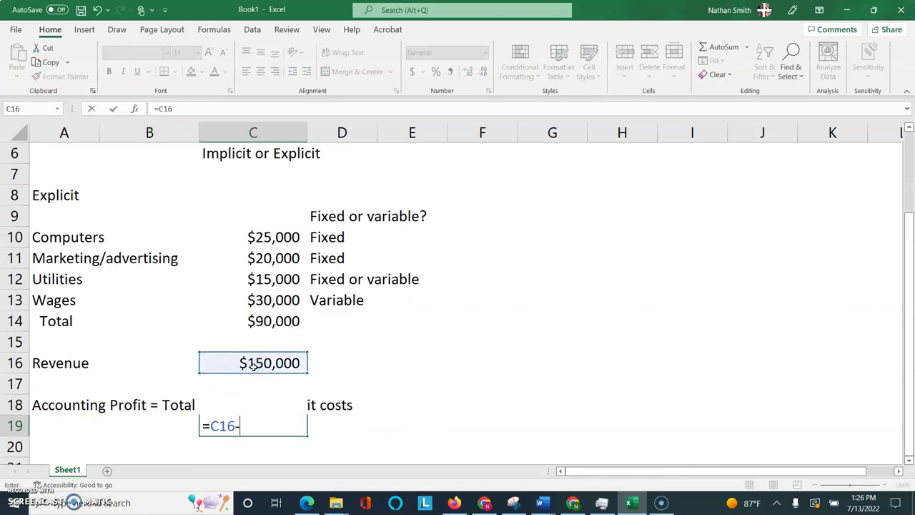
{"action": "left_click", "coordinate": [265, 322]}
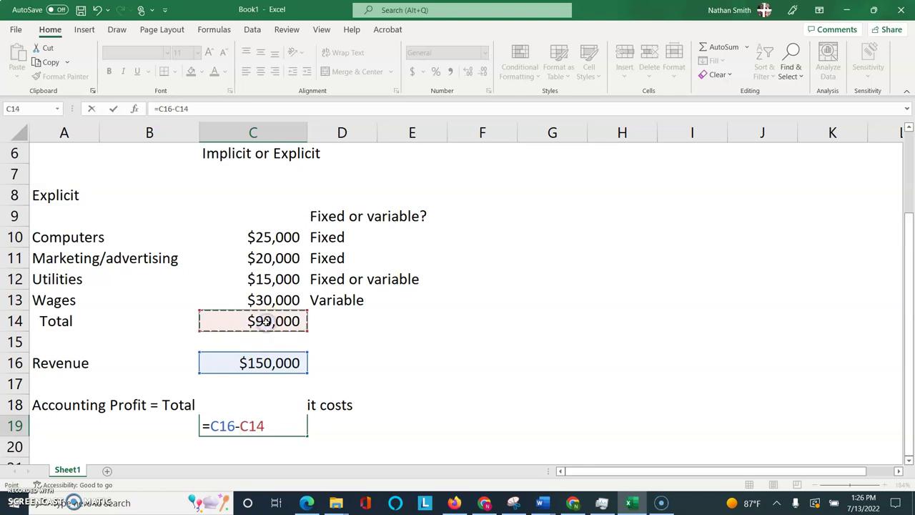
{"action": "key", "text": "Return"}
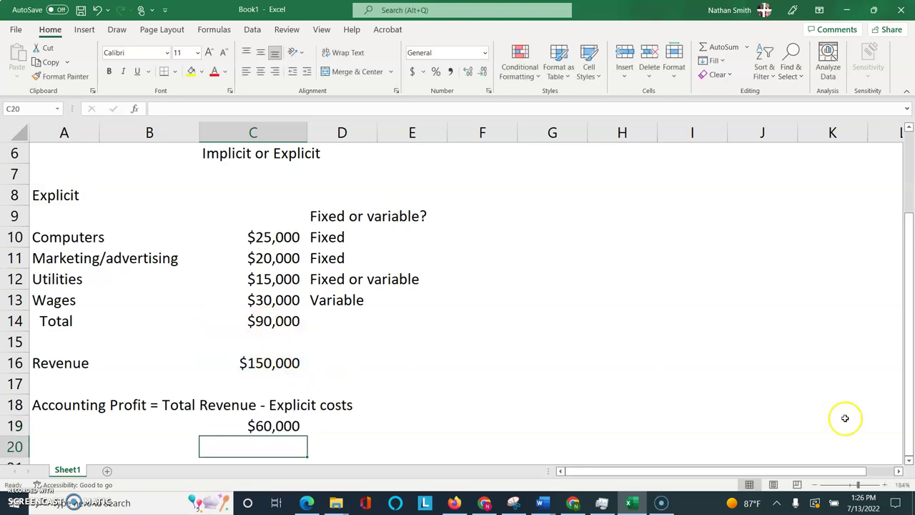
Add an "Implicit costs" heading in A21, below the accounting profit
{"action": "left_click", "coordinate": [909, 461]}
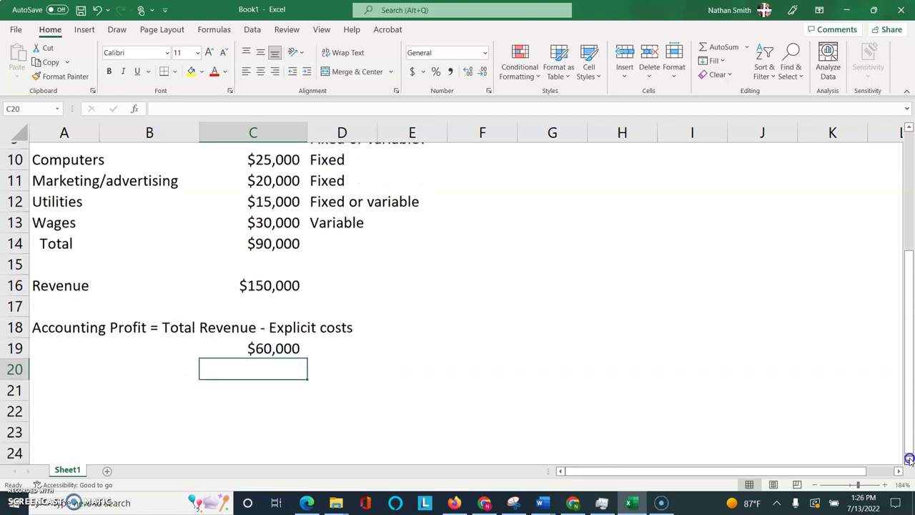
{"action": "left_click", "coordinate": [51, 380]}
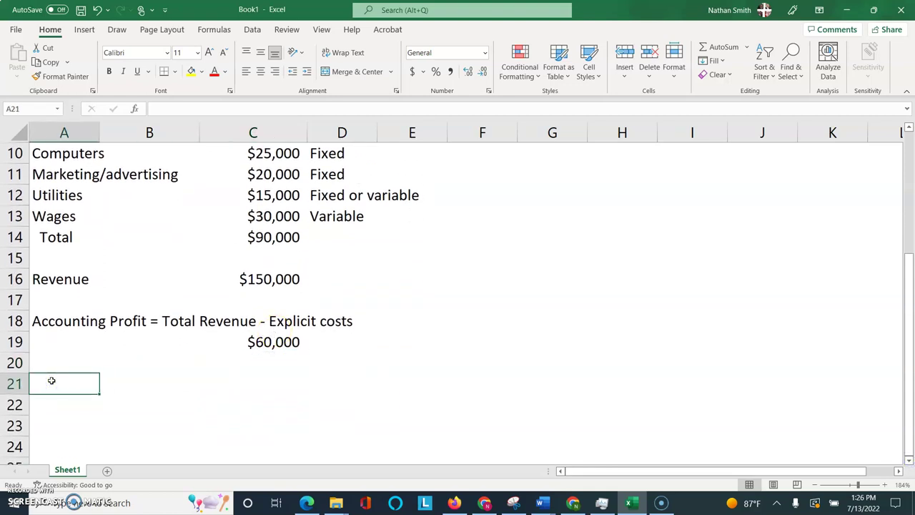
{"action": "type", "text": "I"}
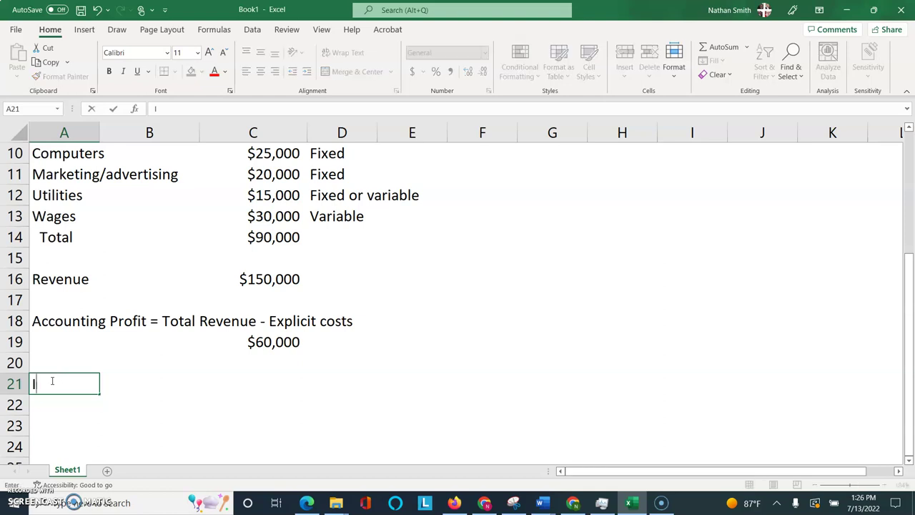
{"action": "type", "text": "mplicit costs"}
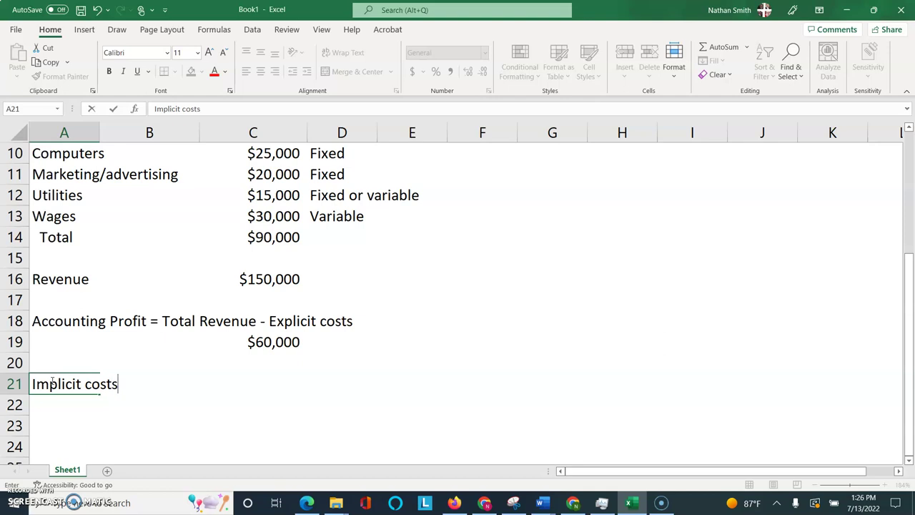
{"action": "key", "text": "Return"}
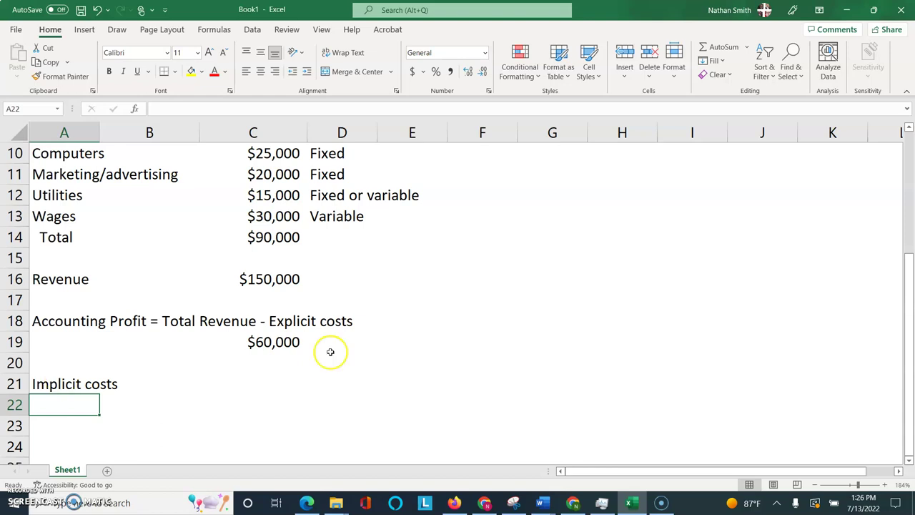
Reread the question in Chrome, then return to Excel and enter "Foregone rent" in A23 with $60,000 in C23
{"action": "mouse_move", "coordinate": [572, 499]}
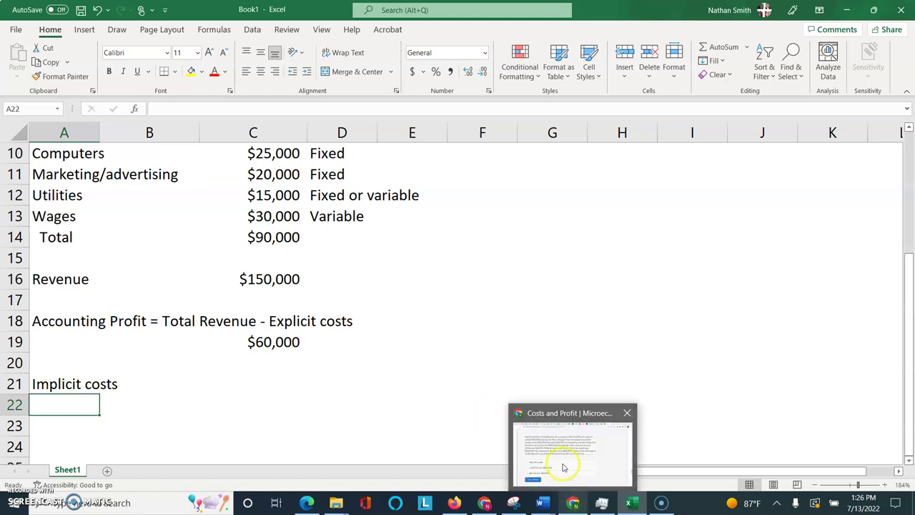
{"action": "left_click", "coordinate": [563, 465]}
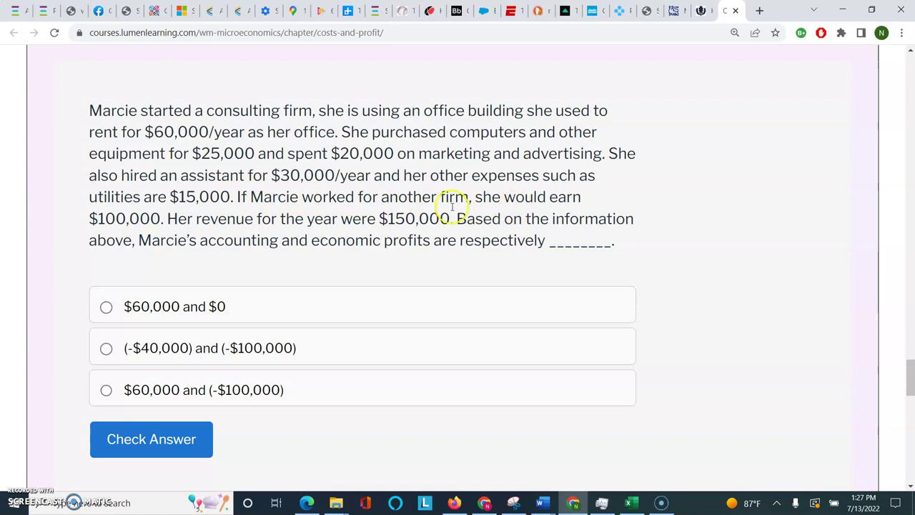
{"action": "left_click", "coordinate": [636, 469]}
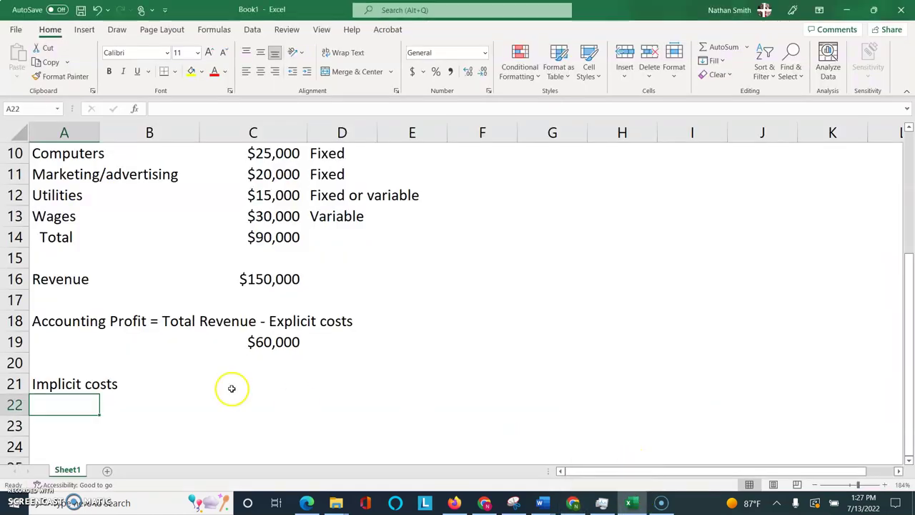
{"action": "left_click", "coordinate": [57, 424]}
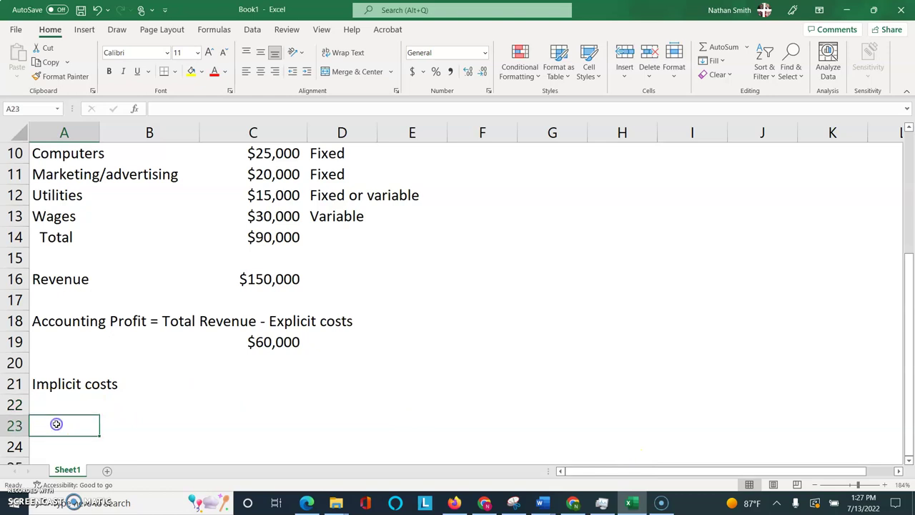
{"action": "type", "text": "Foregone rent"}
{"action": "key", "text": "ctrl+Return"}
{"action": "key", "text": "Right"}
{"action": "key", "text": "Right"}
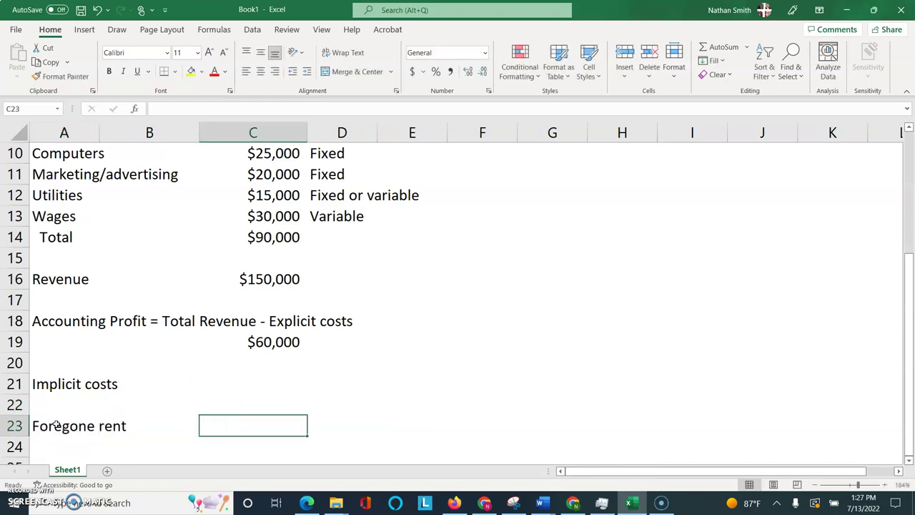
{"action": "type", "text": "$60,"}
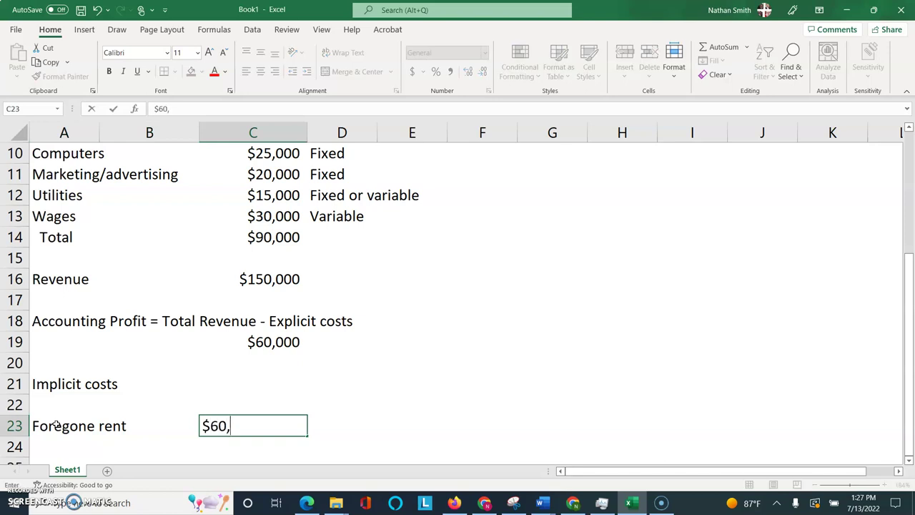
{"action": "type", "text": "000"}
{"action": "key", "text": "Return"}
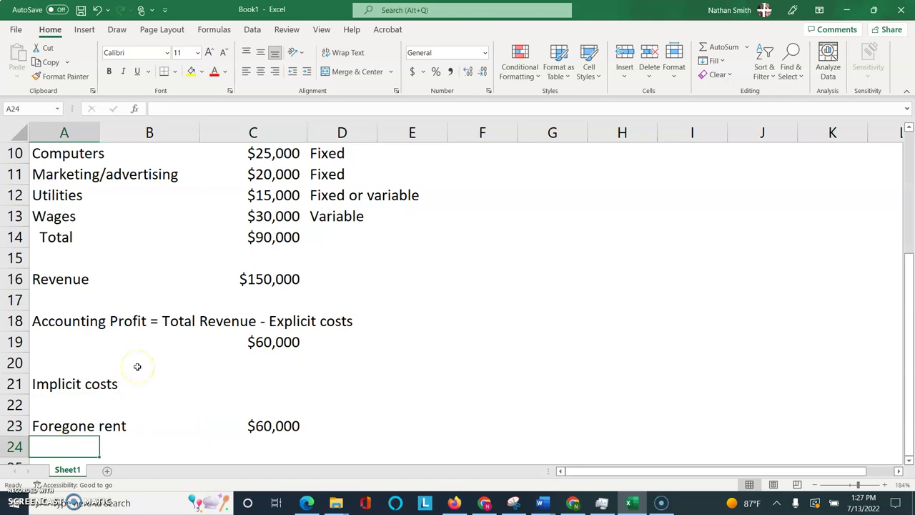
Enter "Foregone wages" in A24 with $100,000 in C24
{"action": "type", "text": "Foregone "}
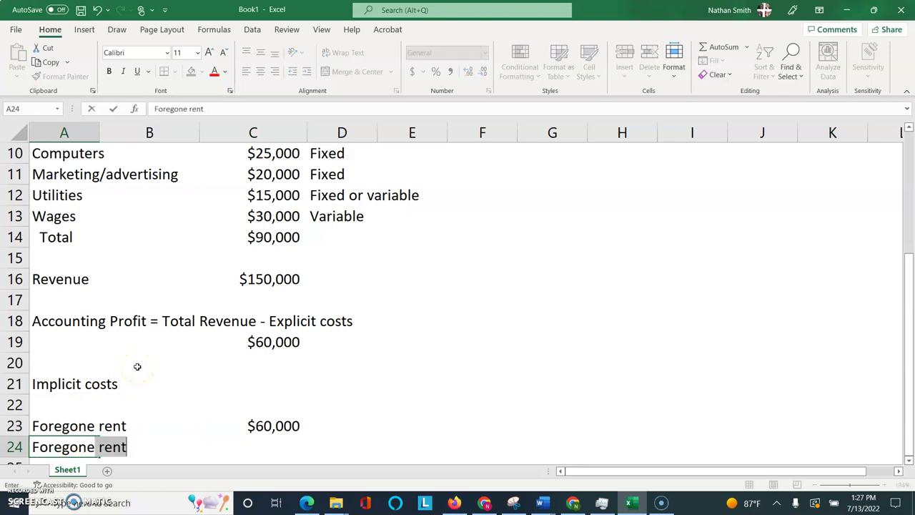
{"action": "type", "text": "wages"}
{"action": "key", "text": "Tab"}
{"action": "key", "text": "Tab"}
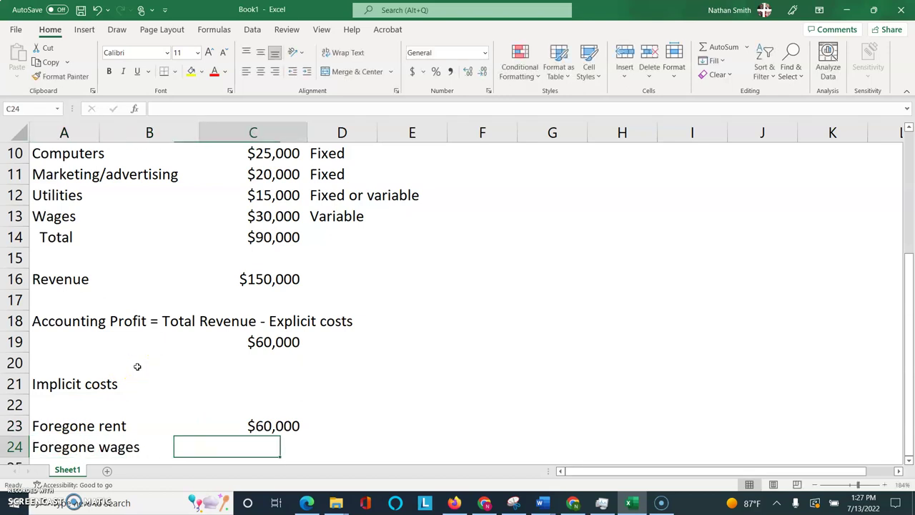
{"action": "type", "text": "$100,"}
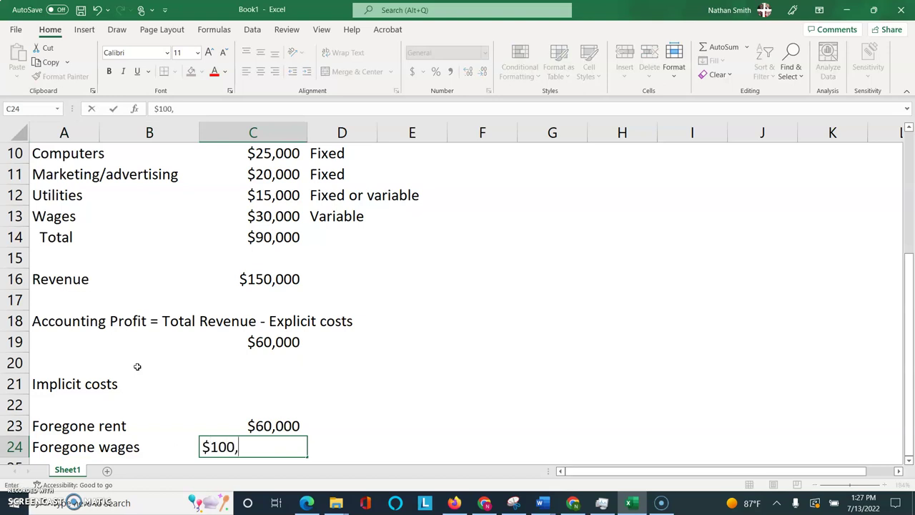
{"action": "type", "text": "000"}
{"action": "key", "text": "Return"}
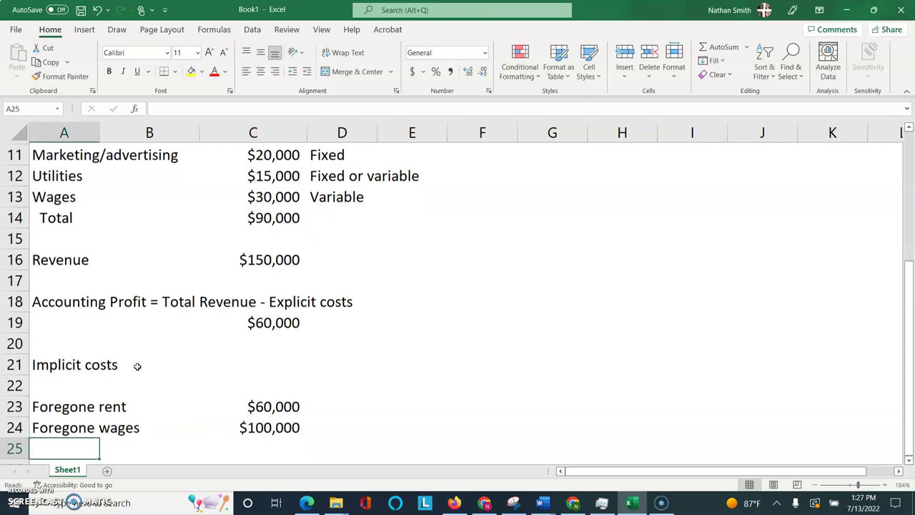
Add an indented Total label in A25 and sum the implicit costs in C25 with the formula =C23+C24
{"action": "type", "text": "Total"}
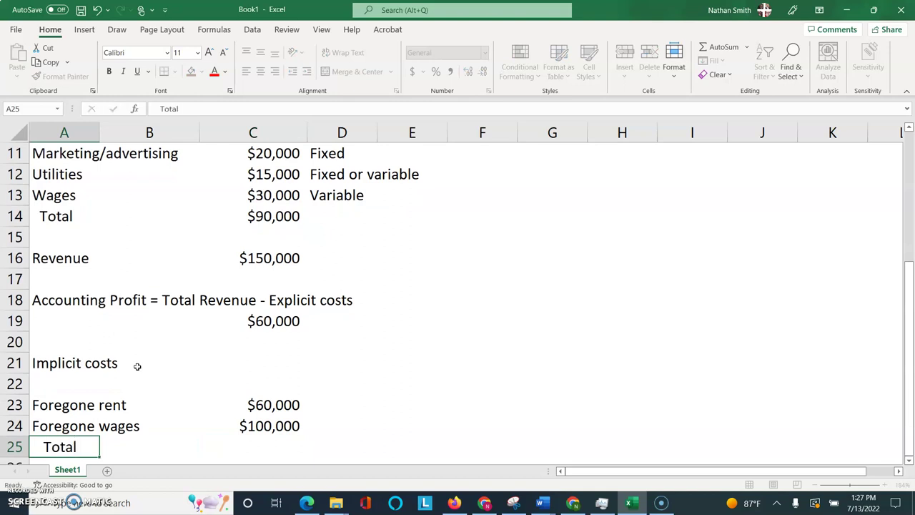
{"action": "key", "text": "Tab"}
{"action": "key", "text": "Tab"}
{"action": "type", "text": "="}
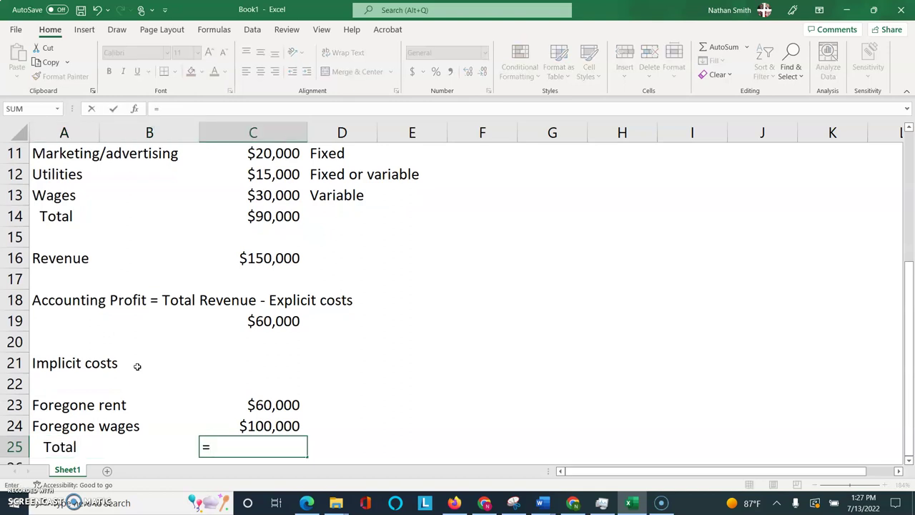
{"action": "left_click", "coordinate": [268, 405]}
{"action": "type", "text": "+"}
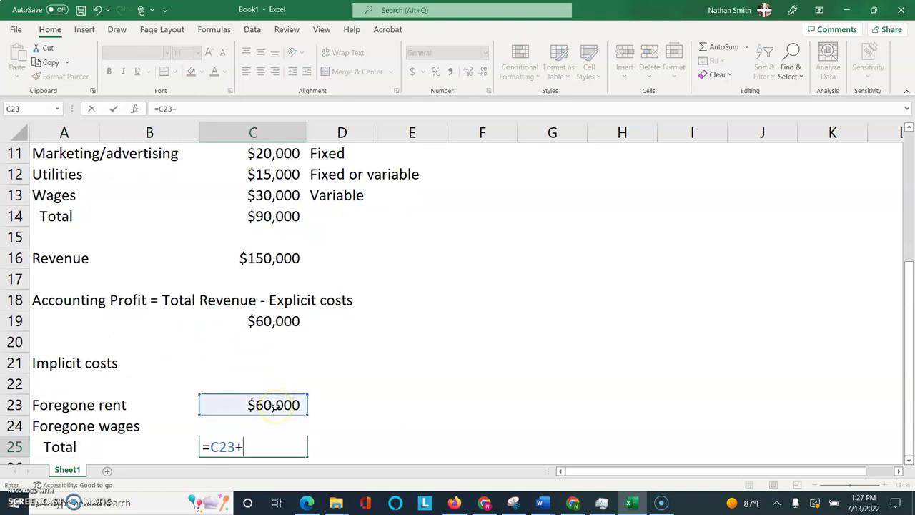
{"action": "type", "text": "D"}
{"action": "key", "text": "BackSpace"}
{"action": "type", "text": "C2"}
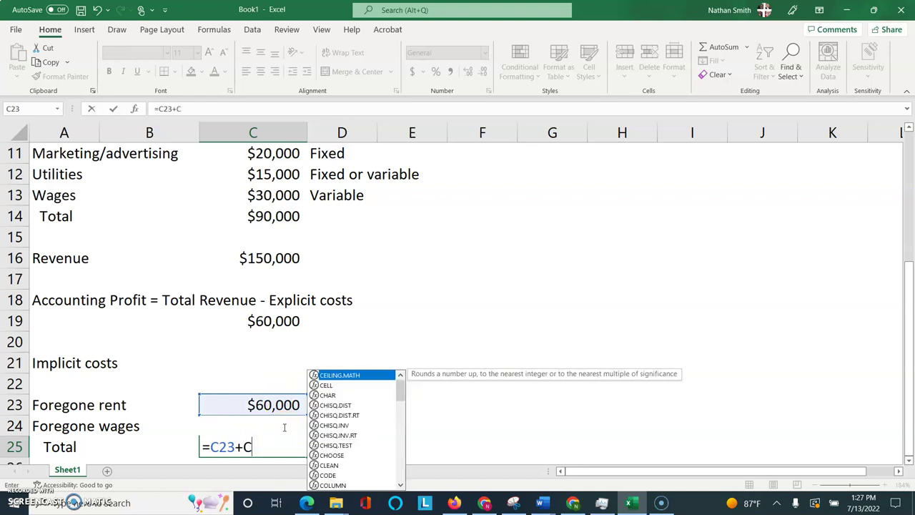
{"action": "type", "text": "4"}
{"action": "left_click", "coordinate": [64, 459]}
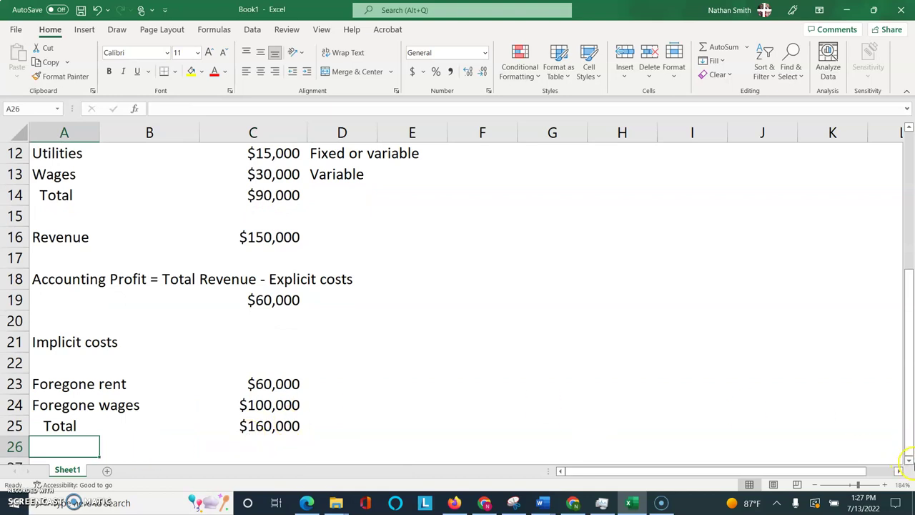
Add an "Economic Profit" label in A27, leaving row 26 blank
{"action": "left_click", "coordinate": [909, 461]}
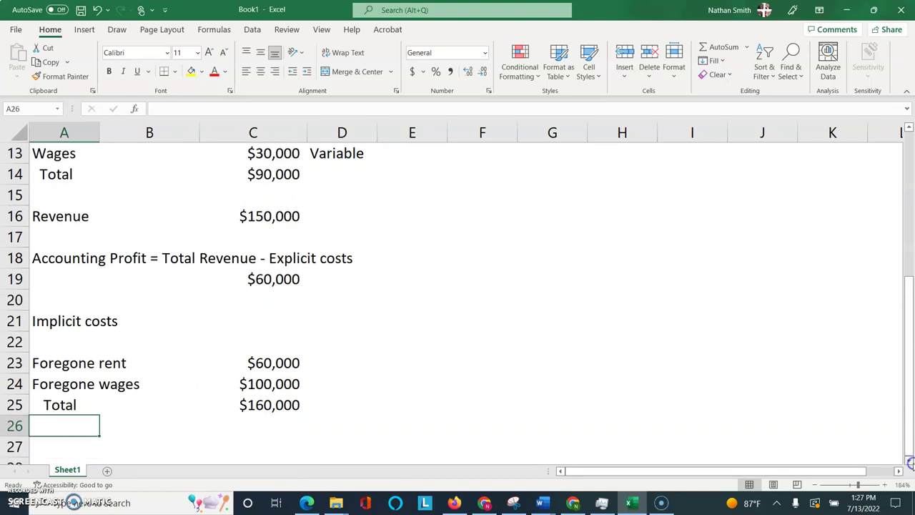
{"action": "left_click", "coordinate": [64, 441]}
{"action": "type", "text": "Economic"}
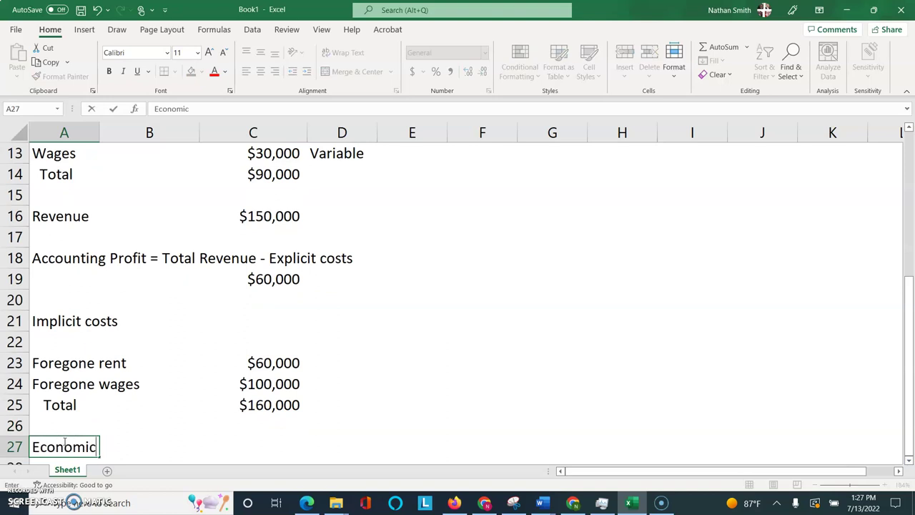
{"action": "type", "text": " Profit"}
{"action": "key", "text": "Tab"}
{"action": "key", "text": "Tab"}
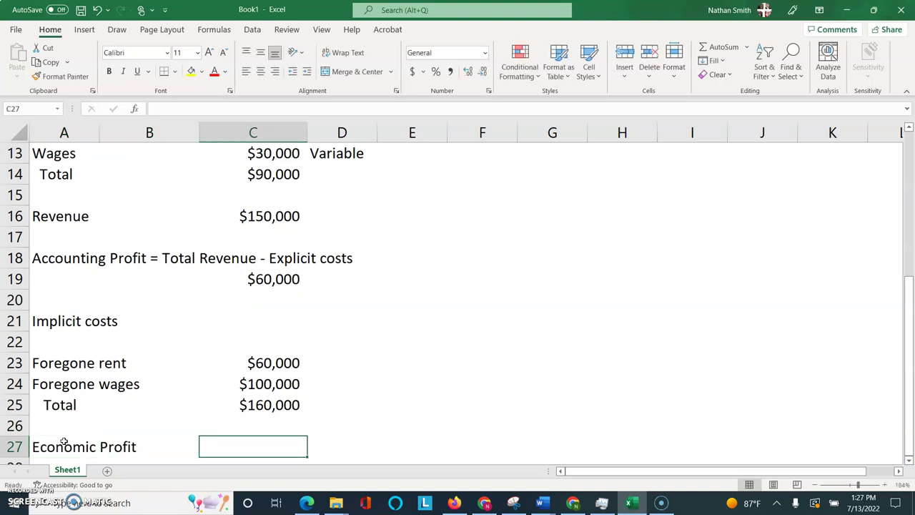
Calculate the economic profit in C27 by subtracting total implicit costs from accounting profit with the formula =C19-C25
{"action": "type", "text": "="}
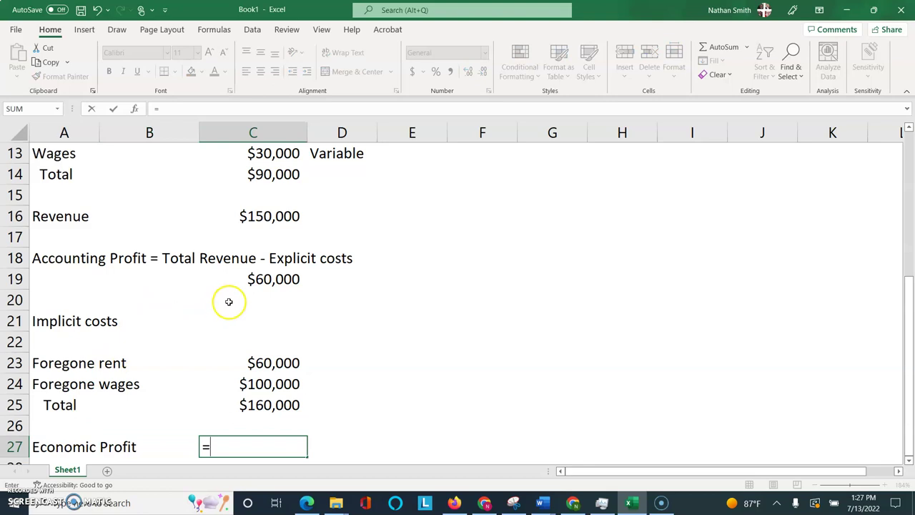
{"action": "left_click", "coordinate": [250, 286]}
{"action": "type", "text": "-"}
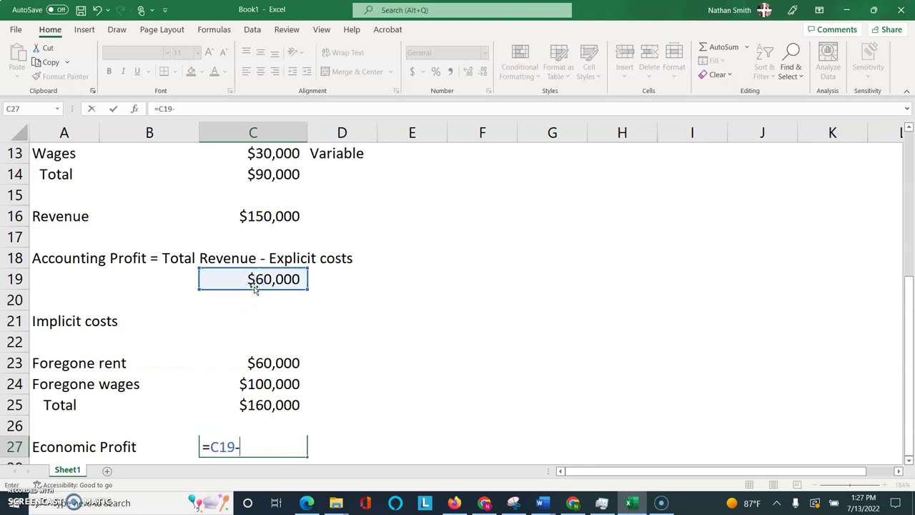
{"action": "left_click", "coordinate": [293, 405]}
{"action": "key", "text": "Return"}
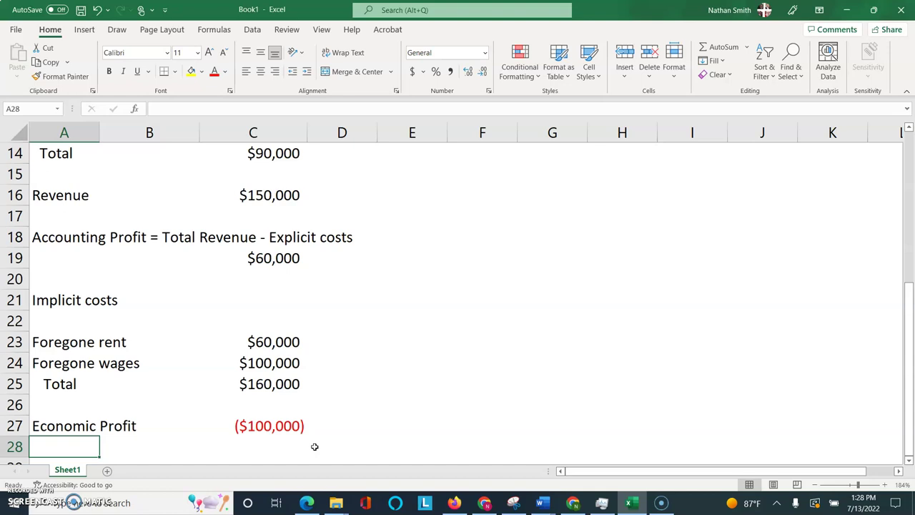
{"action": "left_click", "coordinate": [300, 259]}
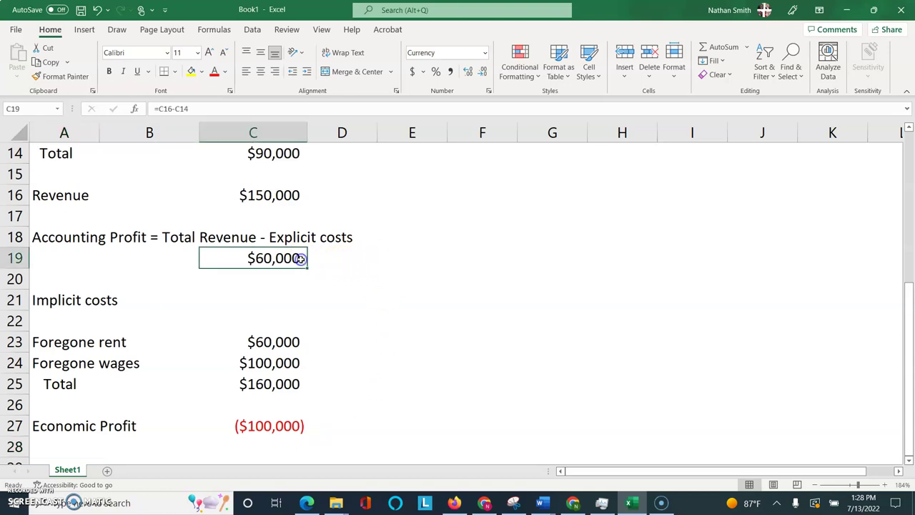